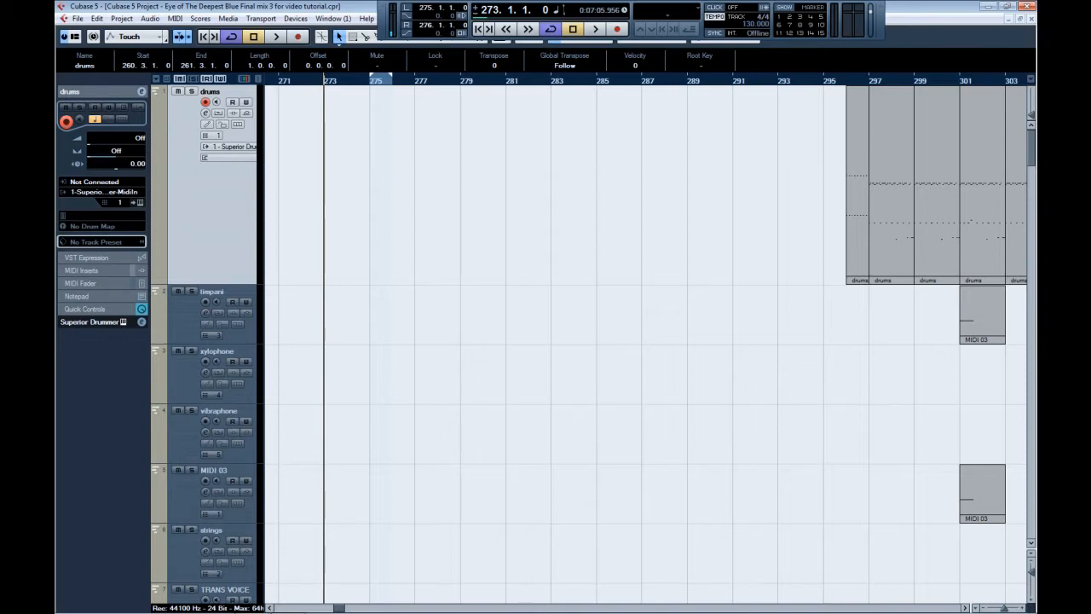
Open the drums track's Superior Drummer instrument, look over its drum kit and close it.
drag(407, 80, 409, 170)
key(g)
key(g)
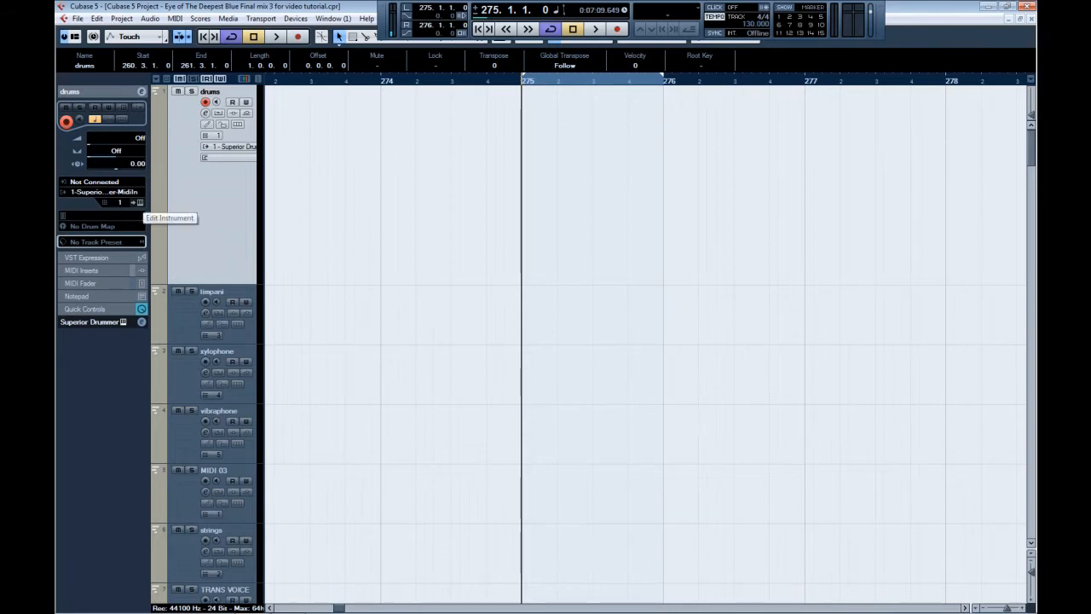
click(140, 203)
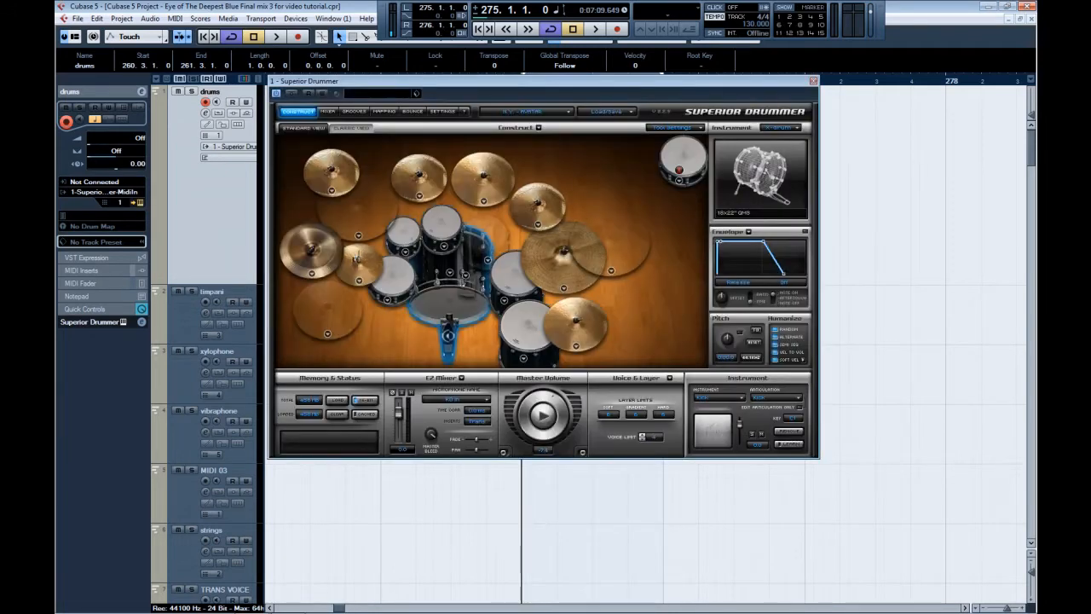
drag(341, 81, 165, 125)
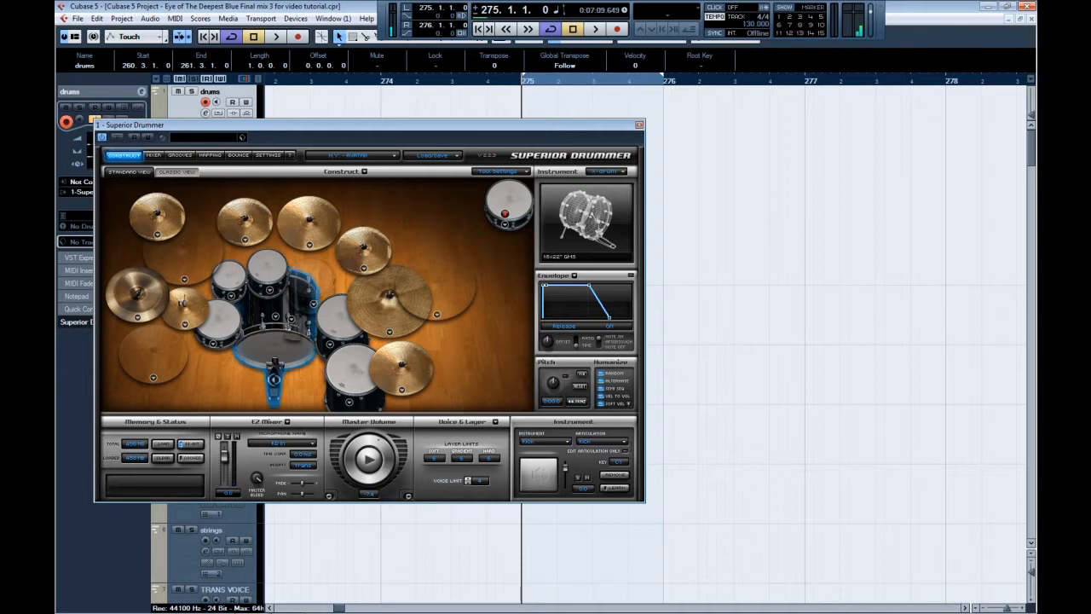
drag(369, 125, 350, 126)
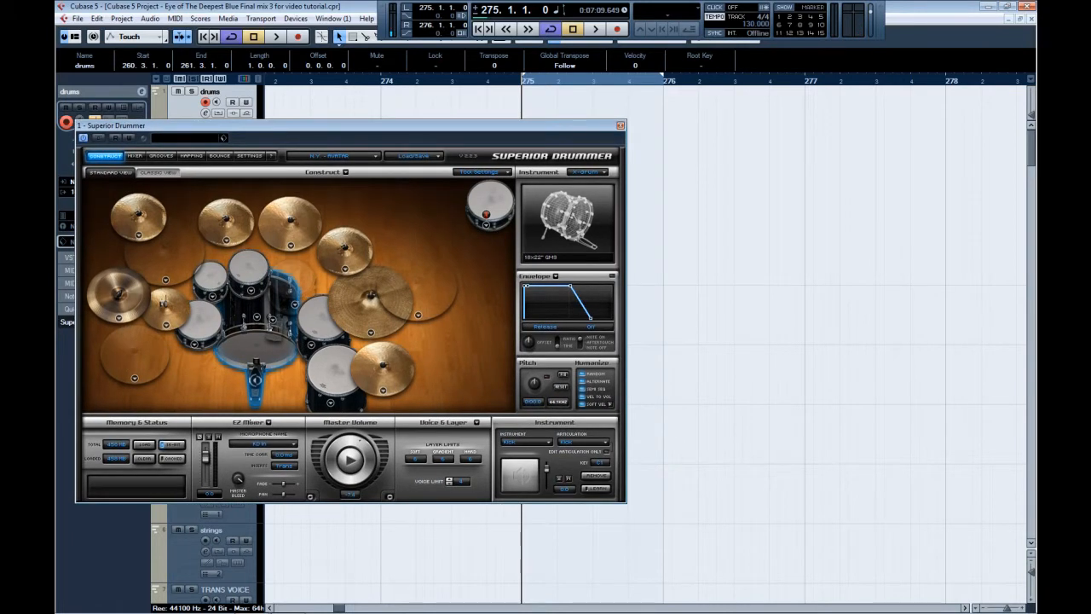
click(621, 126)
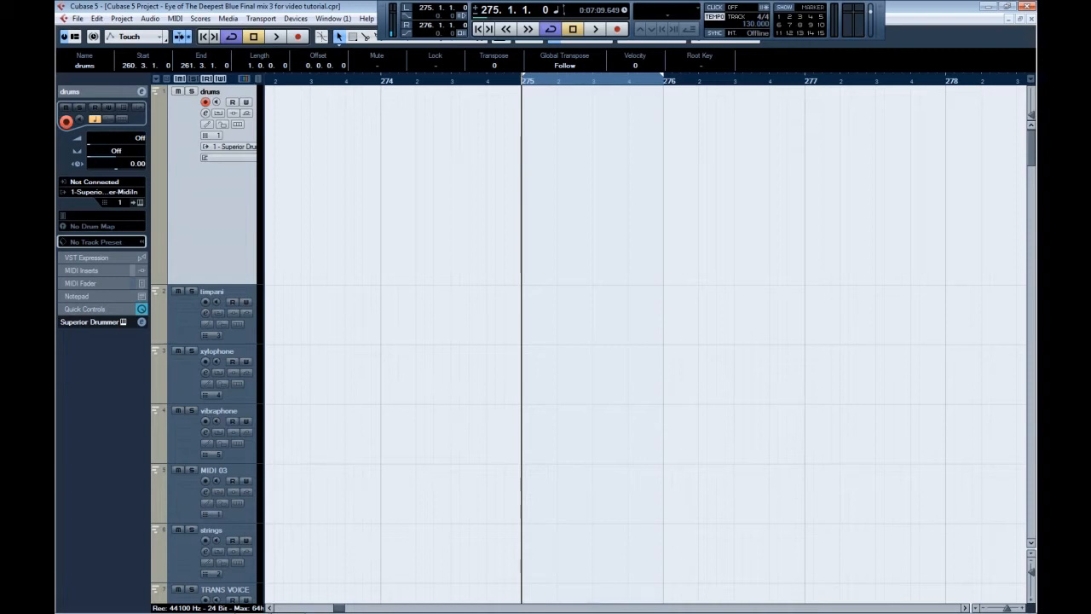
Create an empty one-bar part at bar 275 on the drums track and show it in the Key Editor.
key(ctrl+v)
double_click(592, 180)
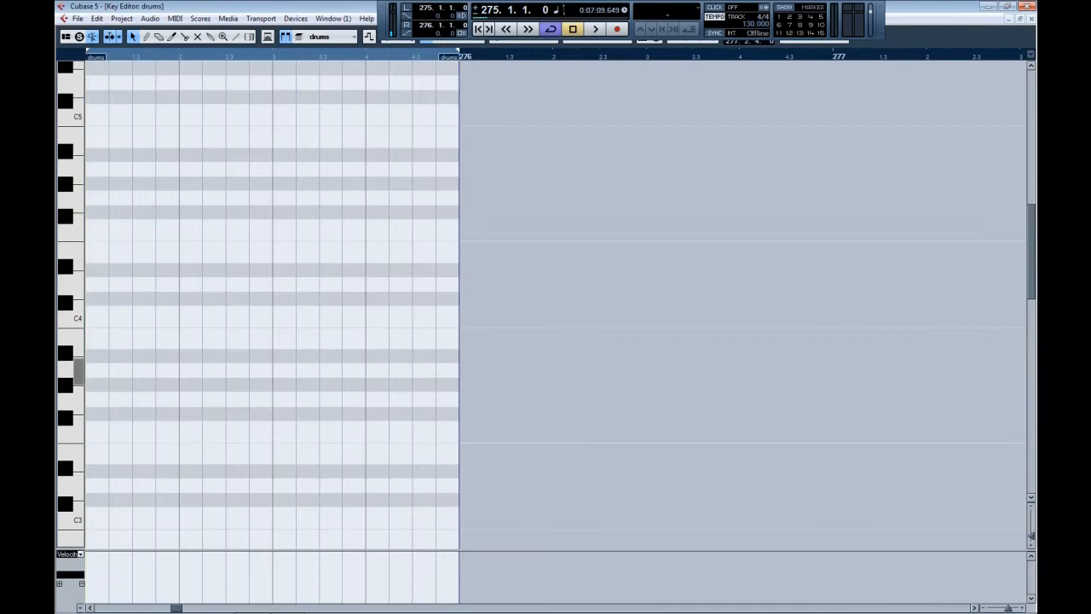
key(g)
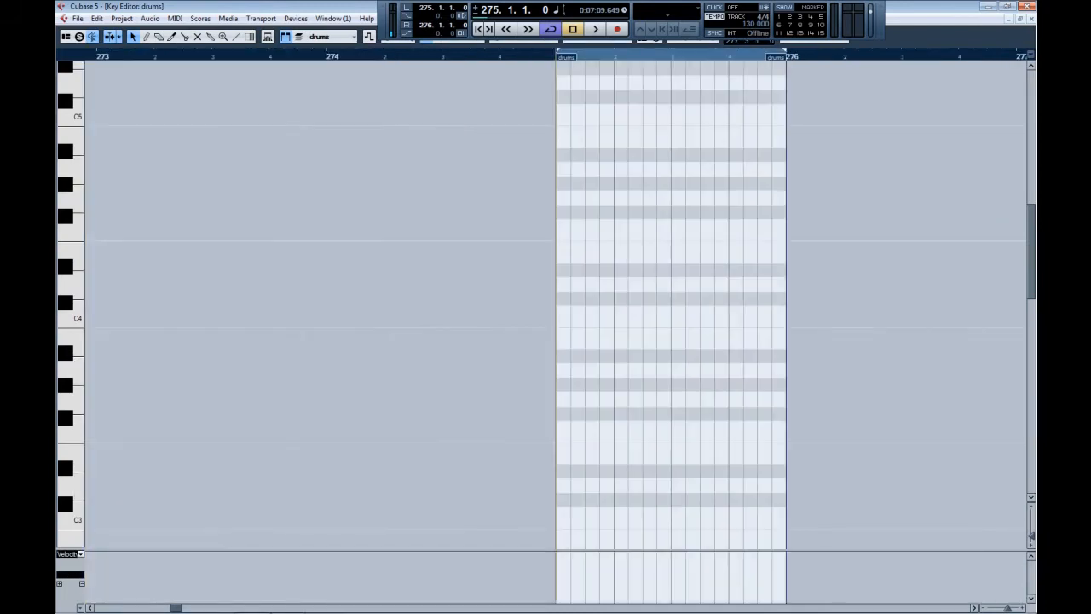
click(537, 53)
drag(537, 54, 554, 81)
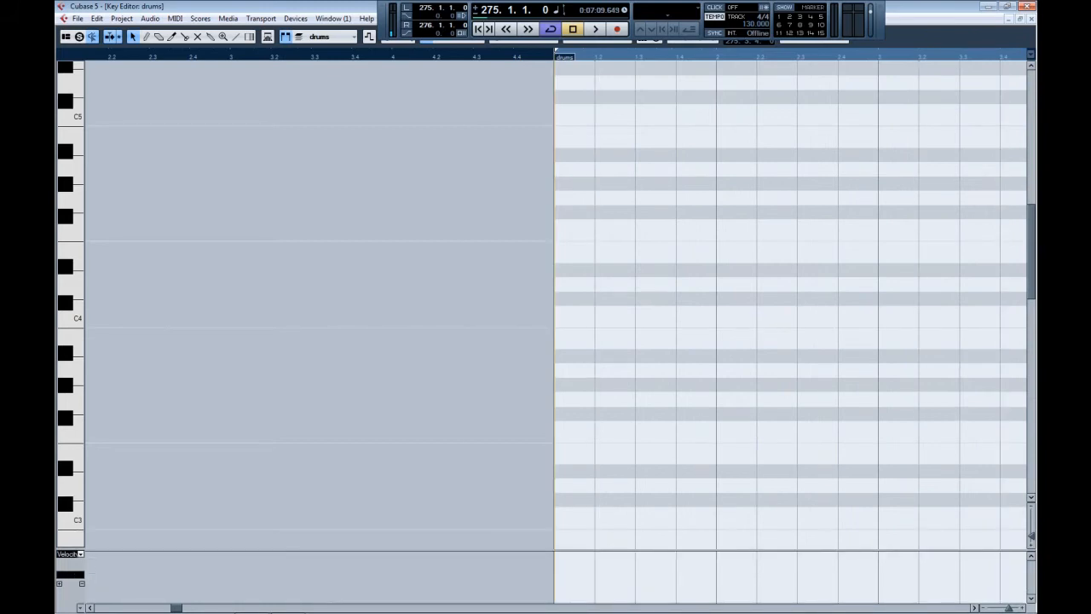
click(974, 608)
click(973, 608)
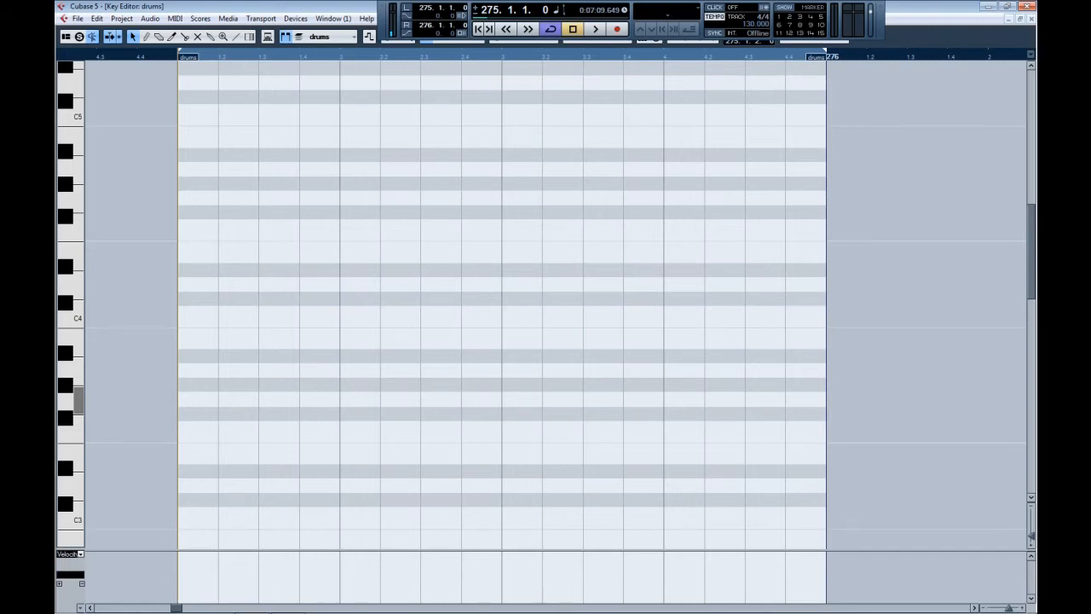
Activate the Draw tool and play the empty bar with the metronome click switched on.
right_click(221, 133)
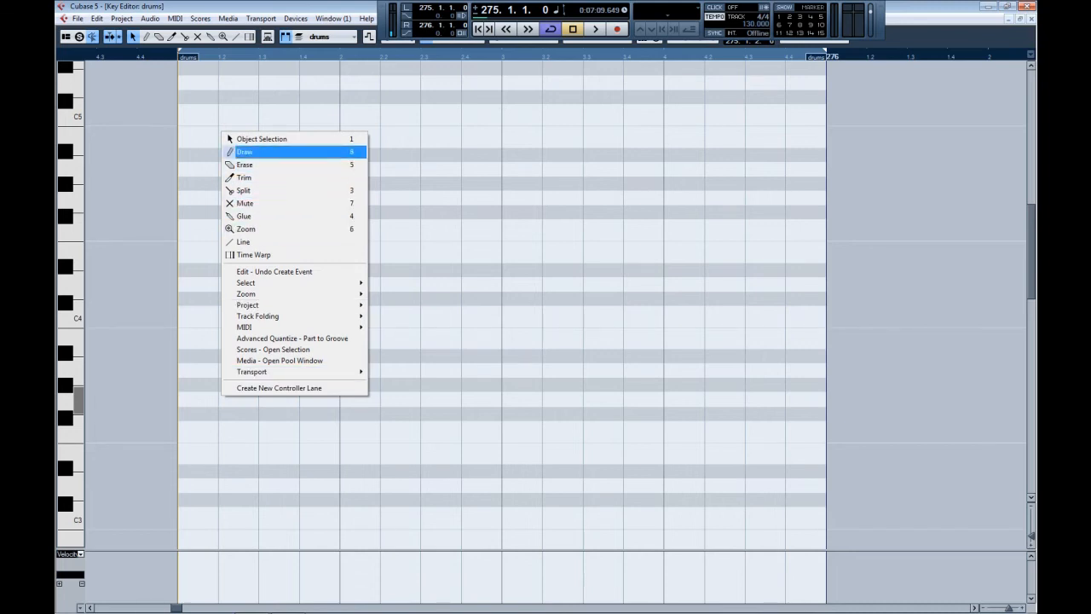
click(244, 151)
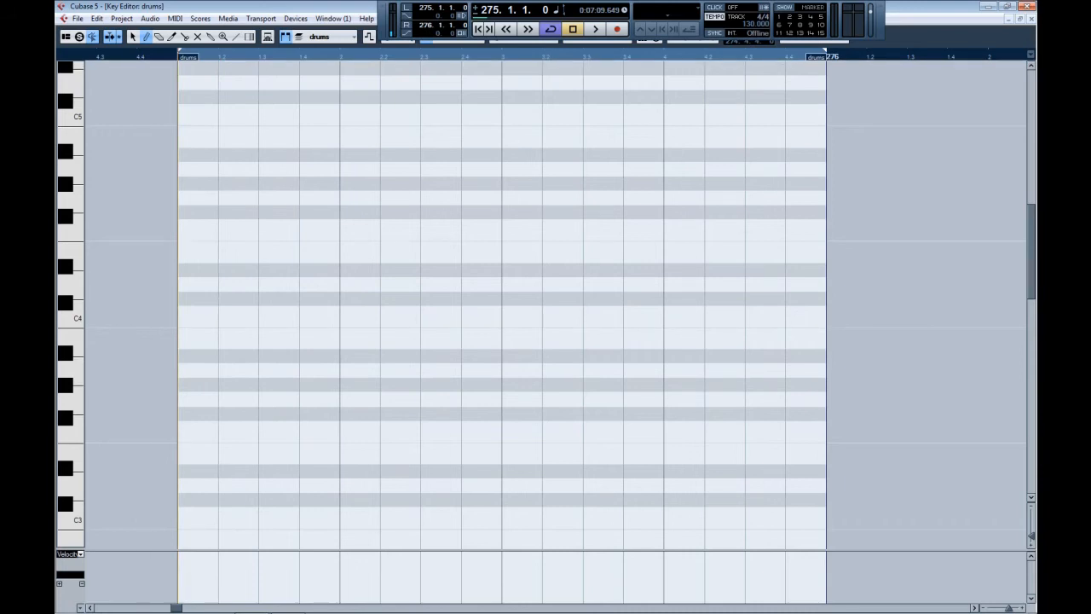
key(c)
key(space)
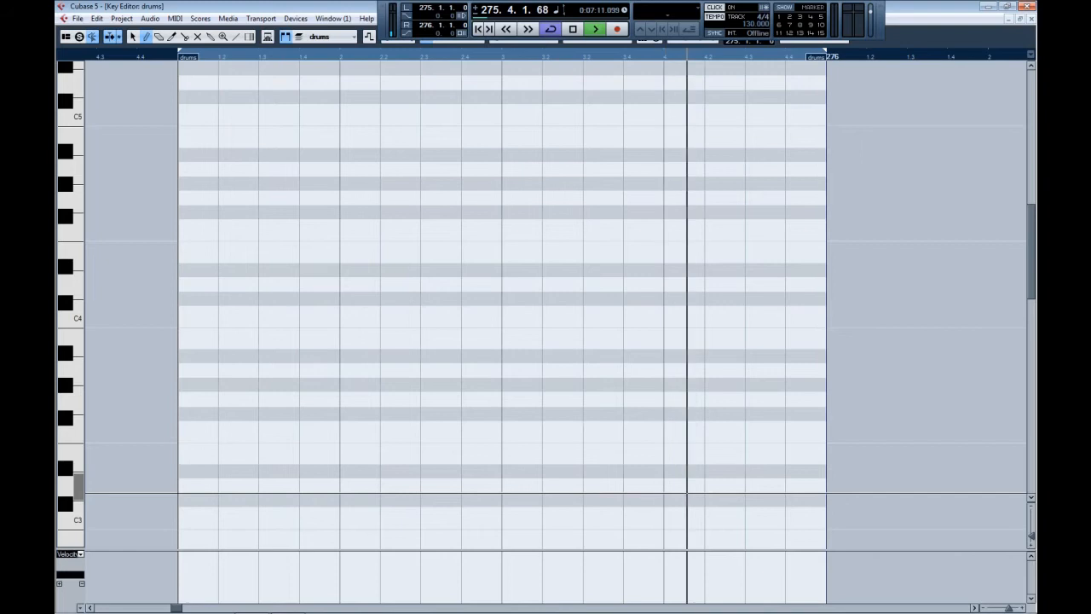
key(space)
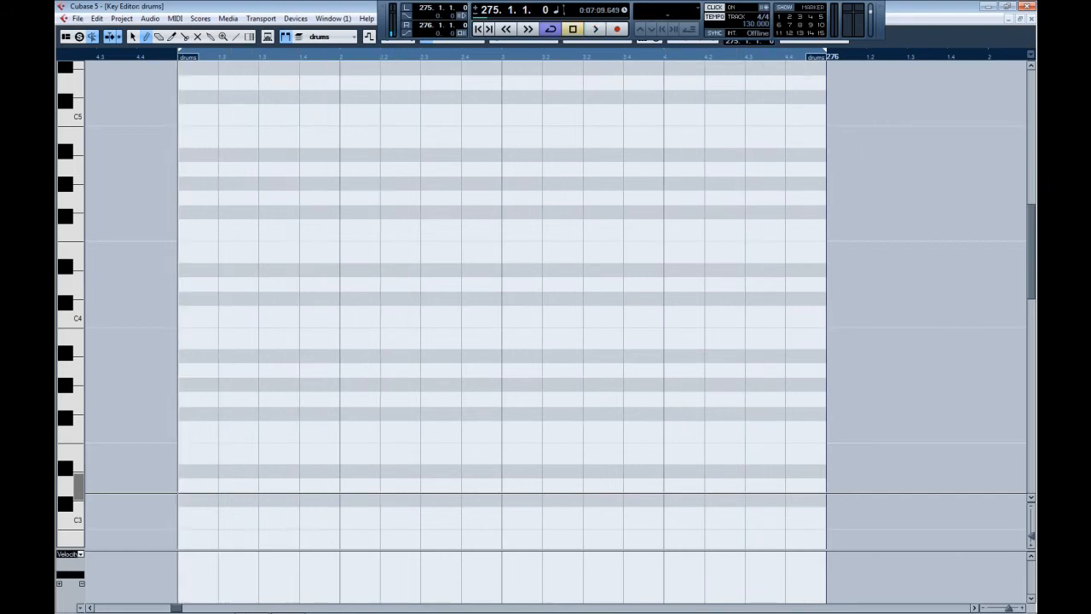
Draw a full bar of sixteenth notes, with D3 on each beat and D#3 on the three sixteenths following it.
click(182, 488)
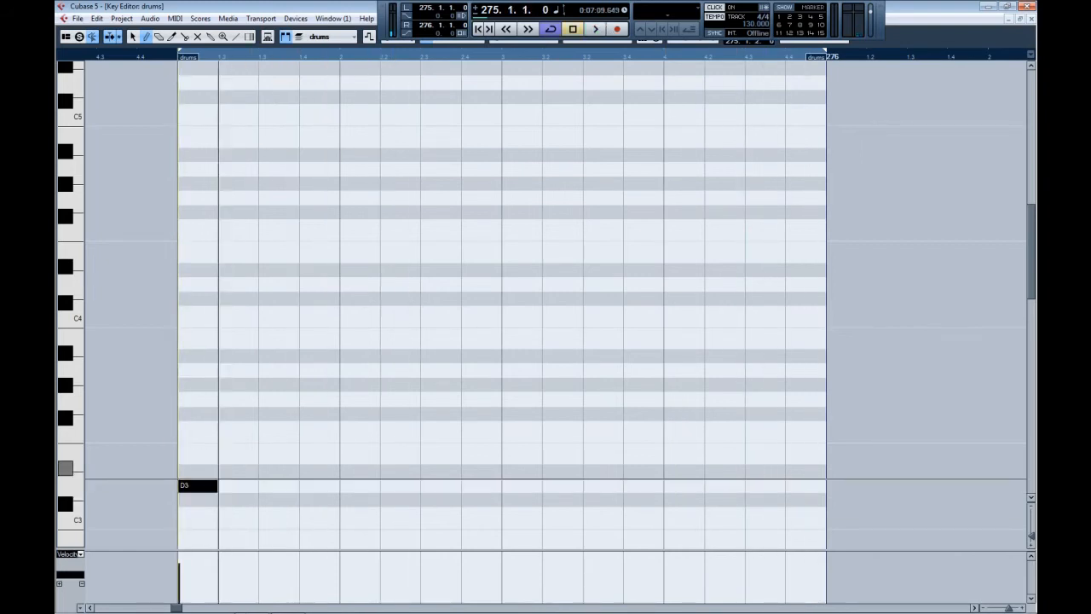
click(223, 471)
click(264, 471)
click(304, 471)
click(360, 485)
click(400, 471)
click(441, 471)
click(481, 470)
click(521, 485)
click(563, 471)
click(603, 470)
click(644, 471)
click(683, 485)
click(724, 470)
click(765, 470)
click(806, 470)
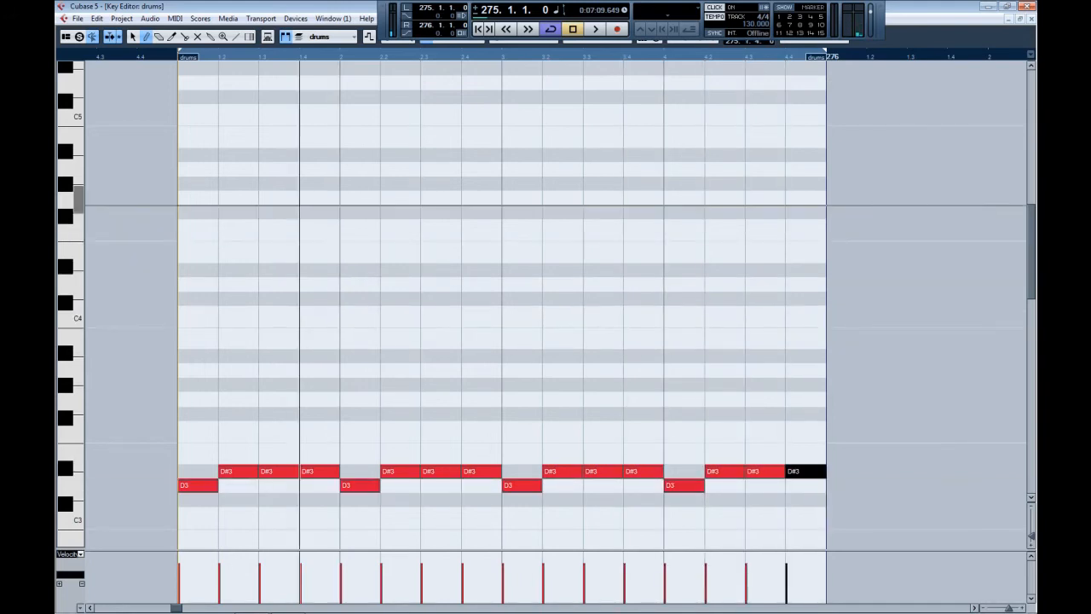
Switch to the Object Selection tool and play the drawn pattern with the metronome click turned off.
right_click(300, 189)
click(337, 196)
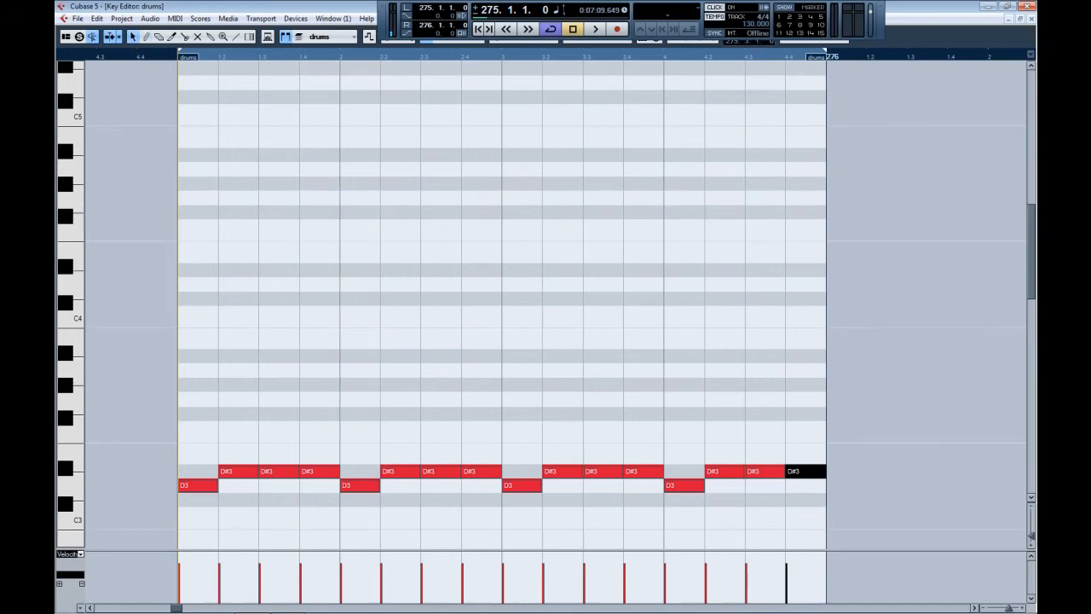
key(c)
key(space)
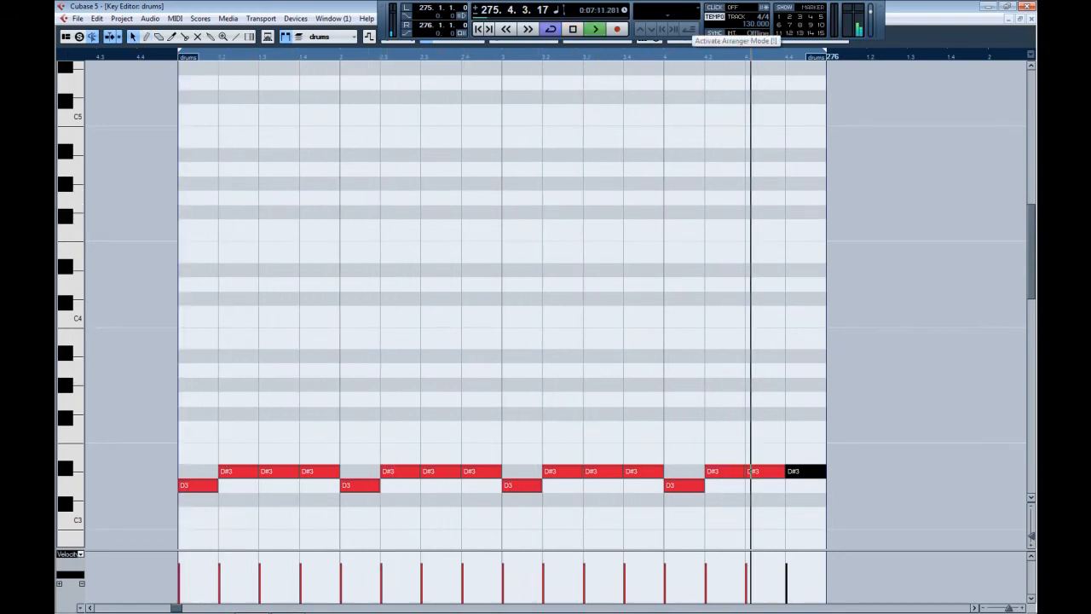
key(space)
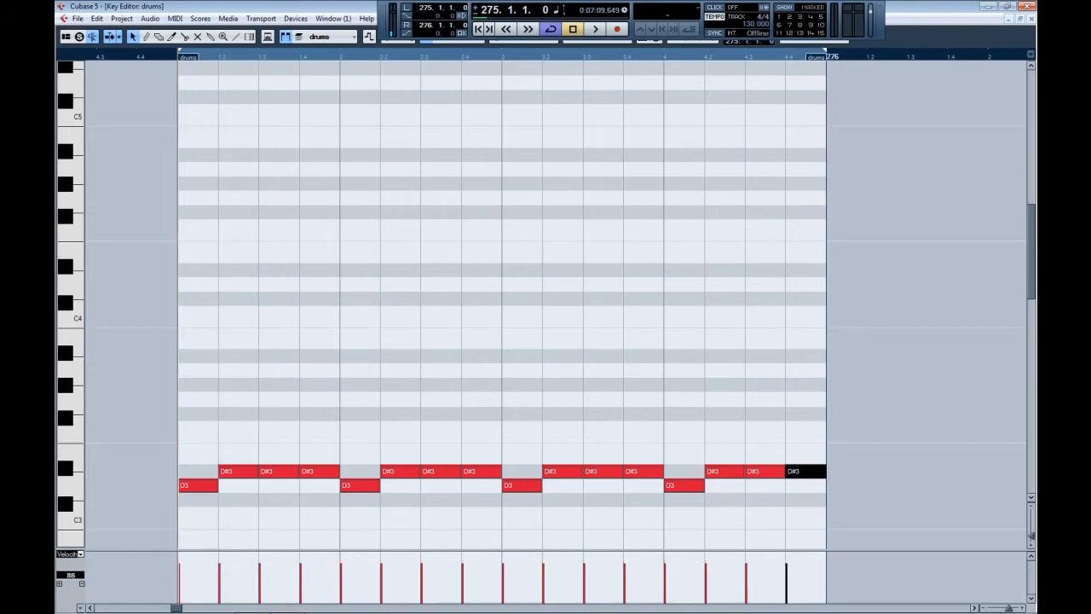
Vary the note velocities so the D#3 notes are softer than the D3 beat accents, and play the bar.
drag(182, 568, 219, 576)
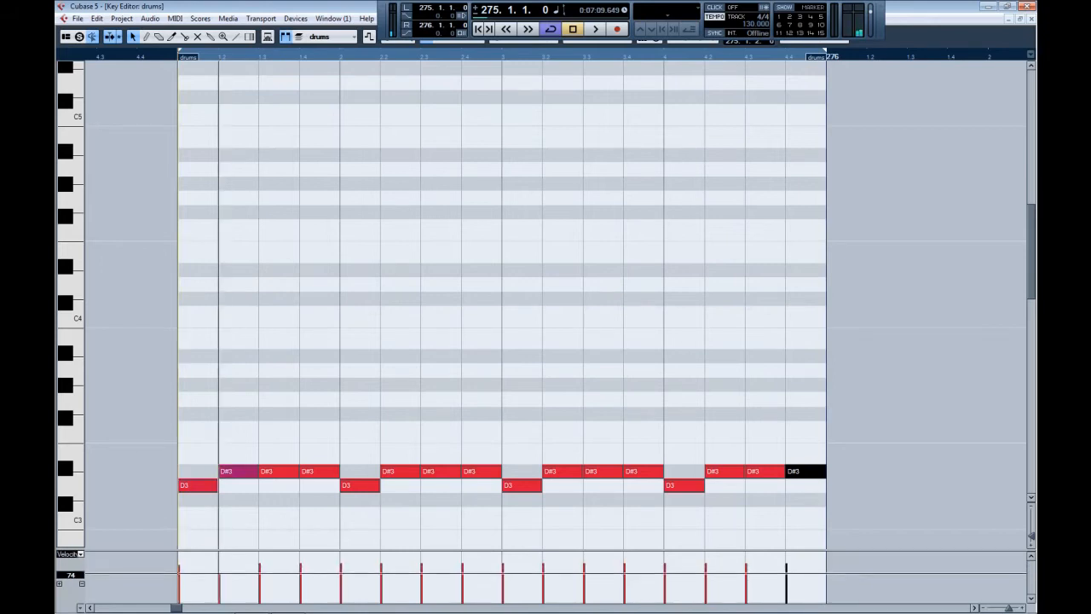
click(259, 585)
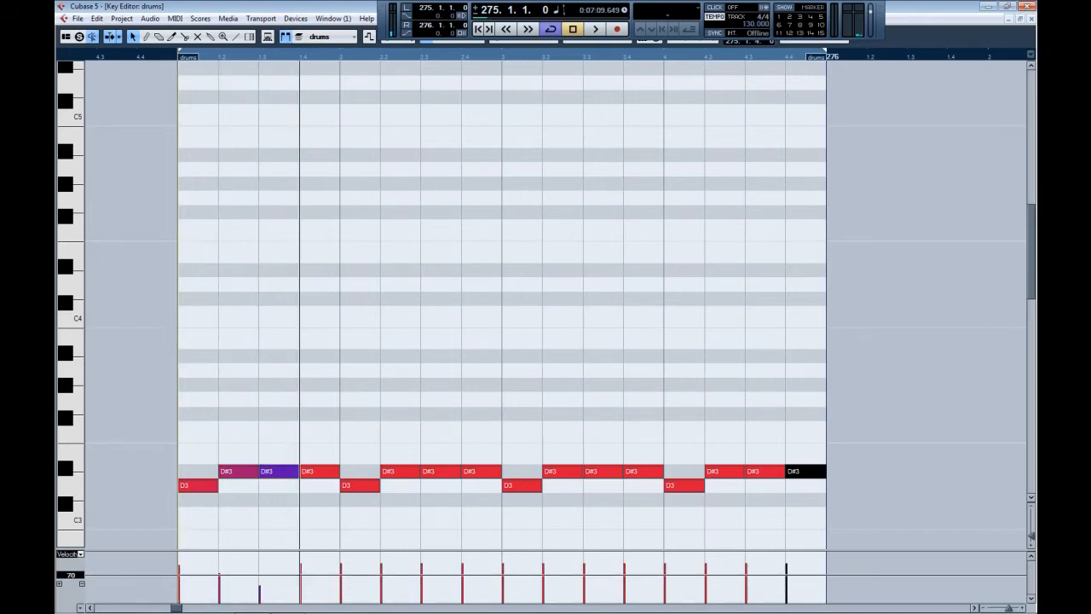
drag(300, 564, 300, 573)
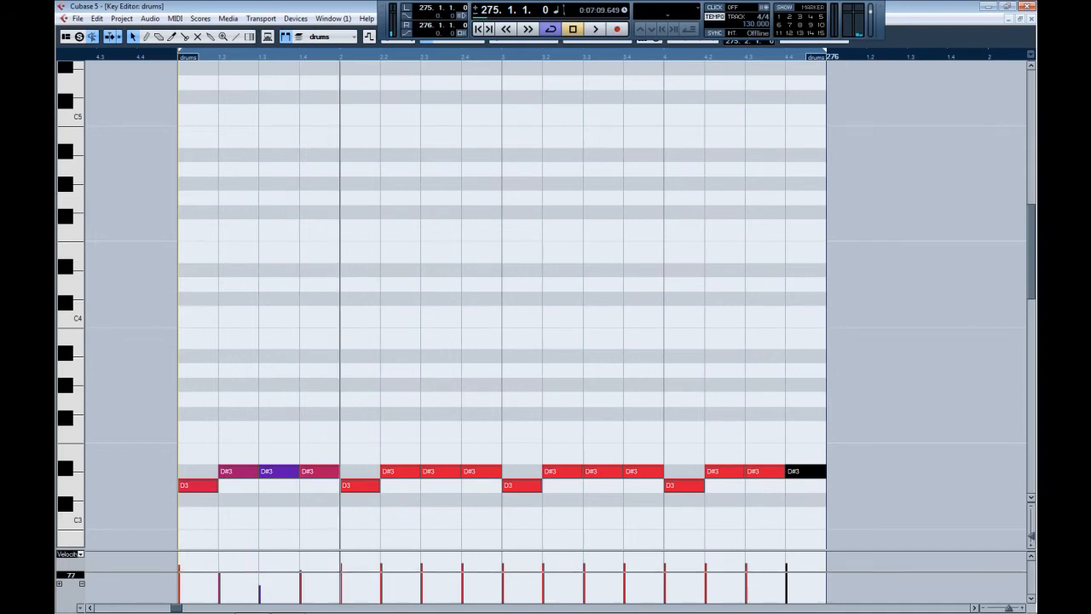
mouse_move(381, 563)
mouse_down()
mouse_move(381, 583)
mouse_move(421, 569)
mouse_move(462, 577)
mouse_up()
mouse_move(543, 564)
mouse_down()
mouse_move(543, 586)
mouse_move(624, 580)
mouse_up()
click(705, 578)
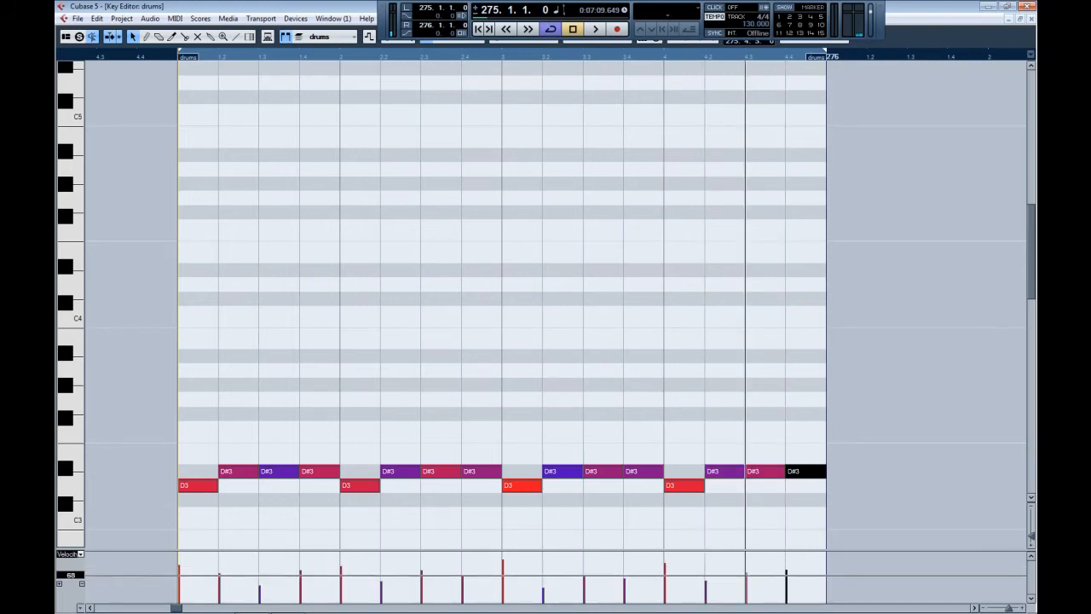
key(space)
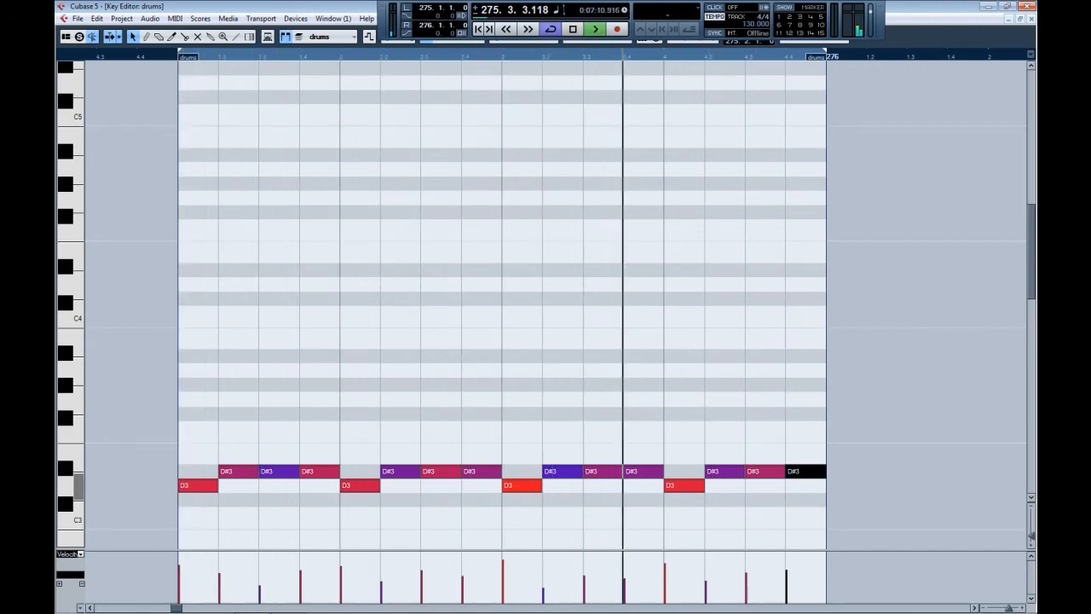
key(space)
Raise the velocity of the D3 note on beat 4 and move that note down to a pitch below C1.
drag(664, 559, 664, 557)
right_click(691, 306)
click(724, 314)
scroll(725, 424, down, 4)
drag(688, 193, 687, 523)
scroll(687, 526, down, 2)
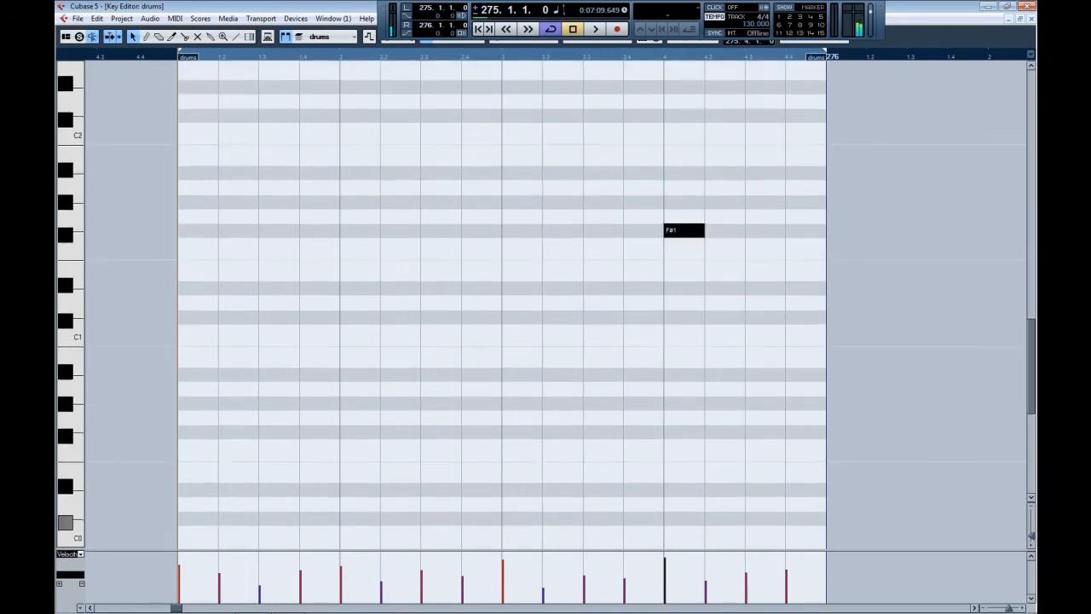
scroll(501, 307, down, 3)
drag(684, 132, 683, 508)
scroll(684, 508, up, 4)
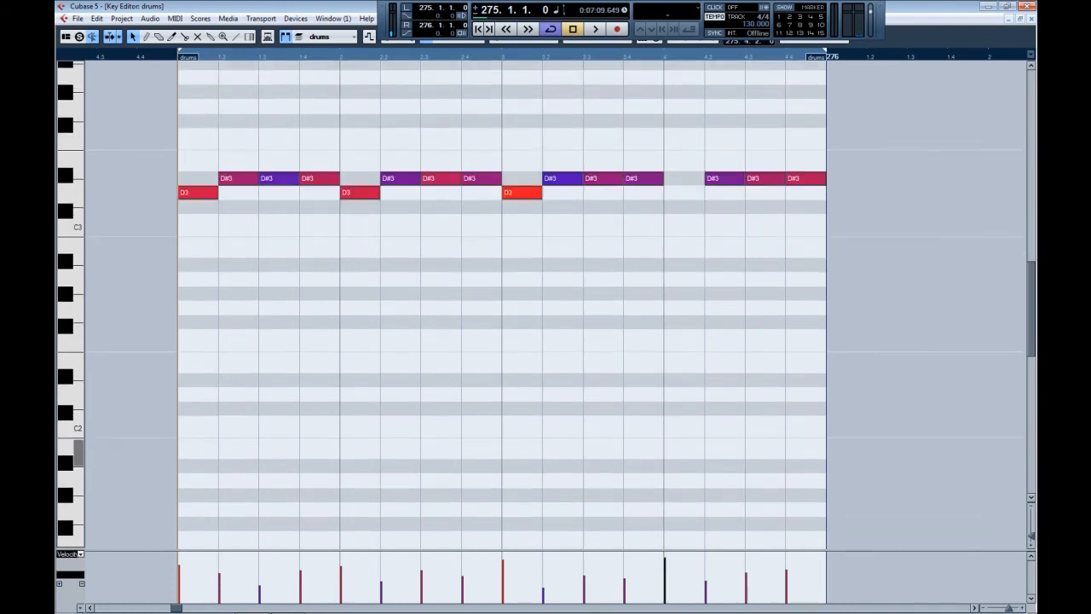
Delete the D#3 note directly after beat 4 and play the bar.
drag(734, 212, 734, 213)
key(Delete)
key(space)
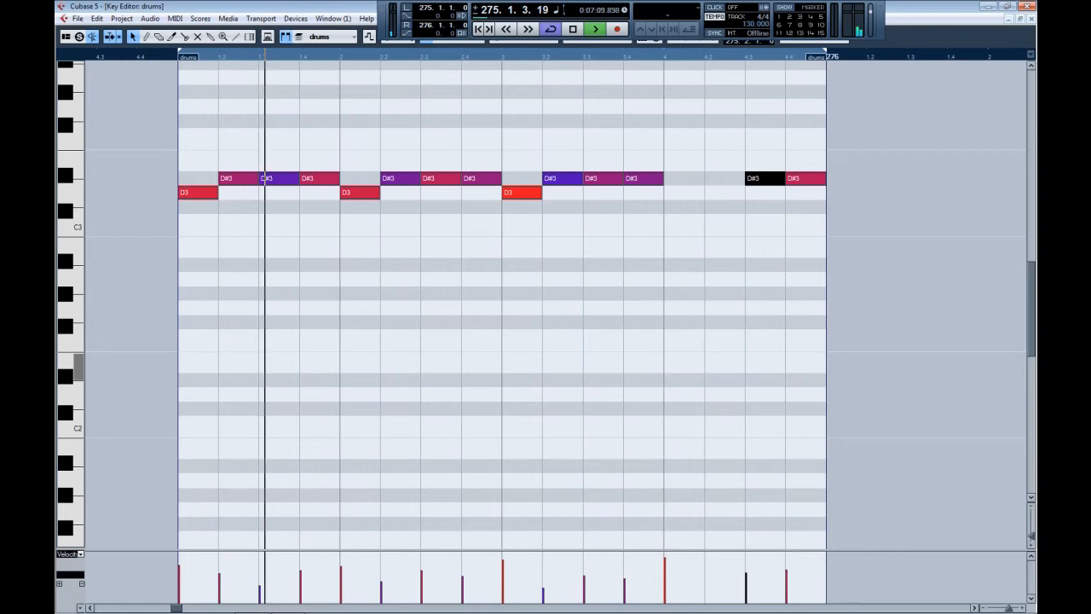
key(space)
Draw C1 notes on all four beats of bar 275 with the Draw tool.
scroll(502, 367, down, 1)
scroll(501, 366, up, 1)
scroll(501, 302, down, 3)
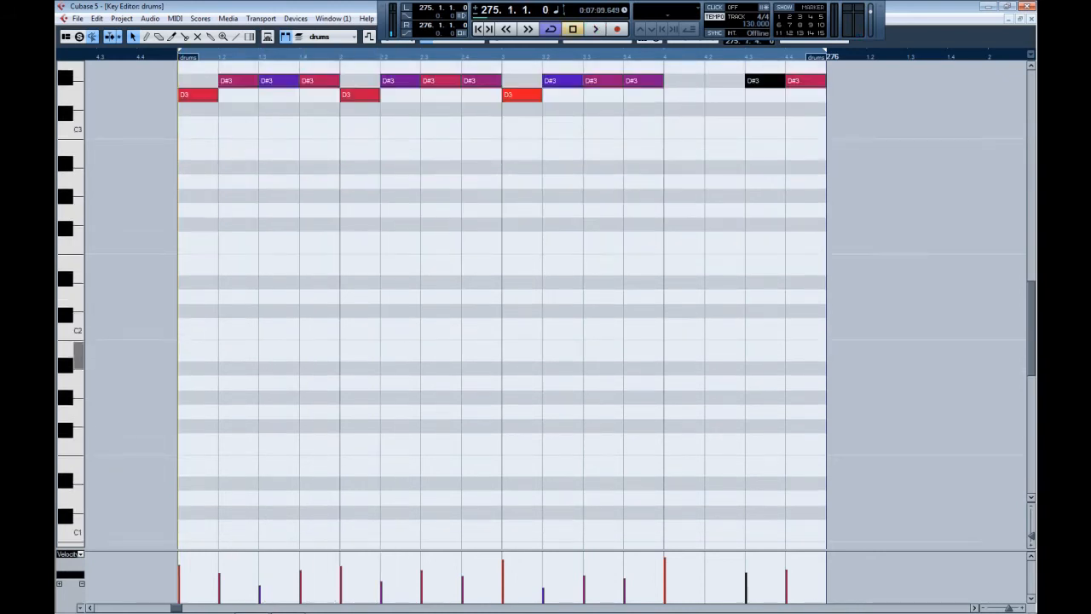
right_click(273, 280)
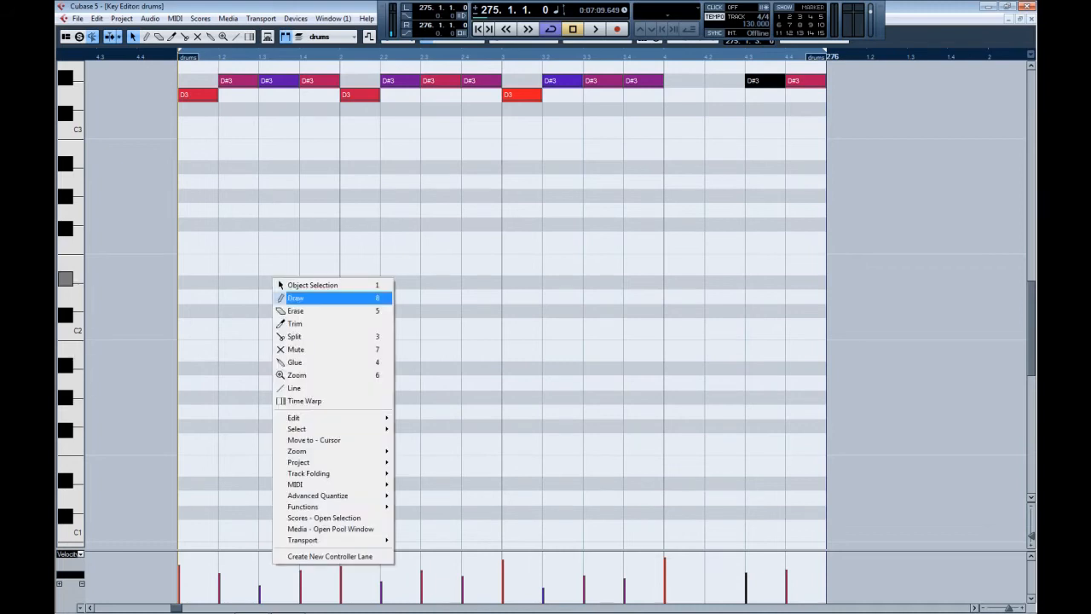
click(294, 298)
click(198, 527)
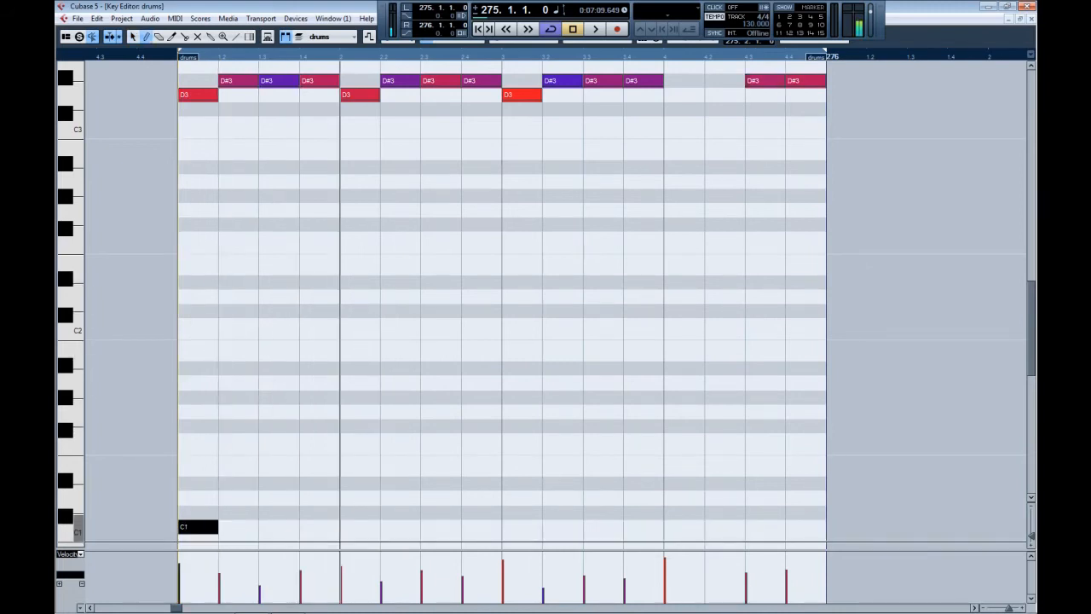
click(360, 526)
click(521, 527)
click(674, 526)
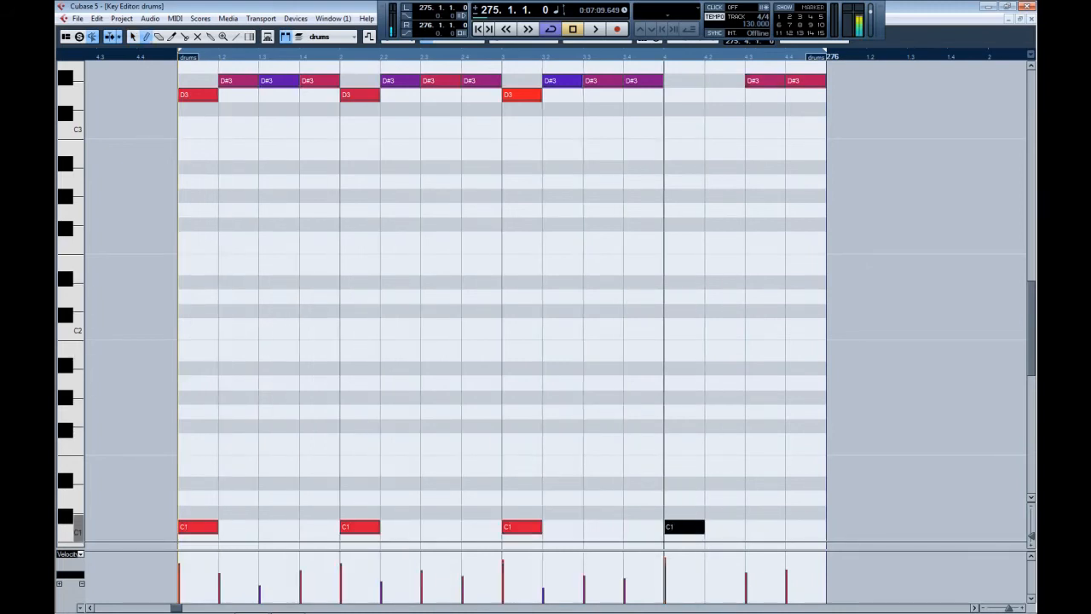
Play back bar 275 to hear the C1 notes together with the D3 and D#3 pattern.
key(space)
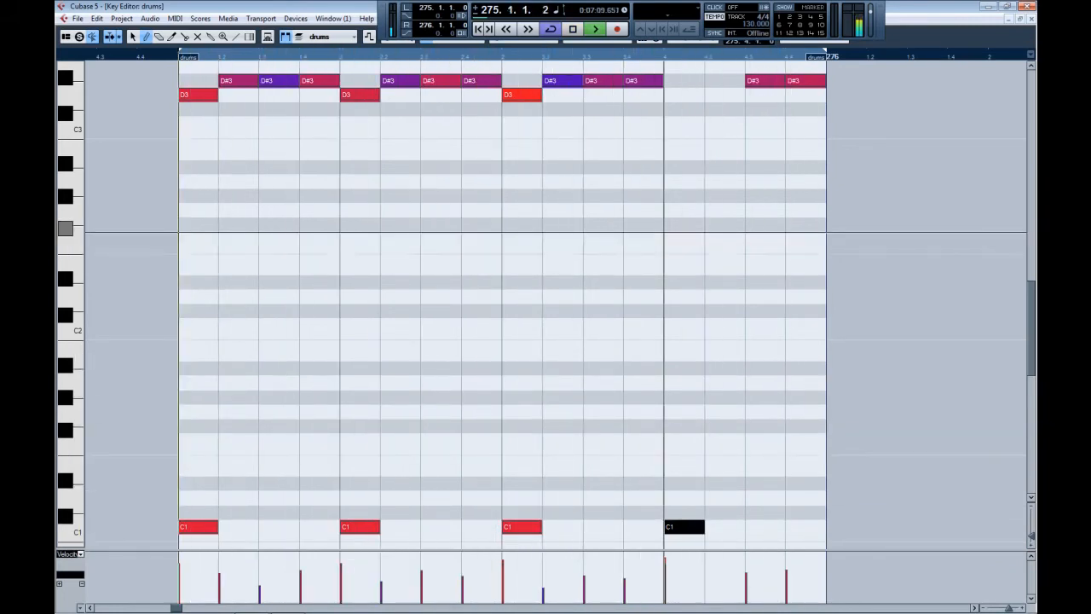
scroll(501, 298, up, 4)
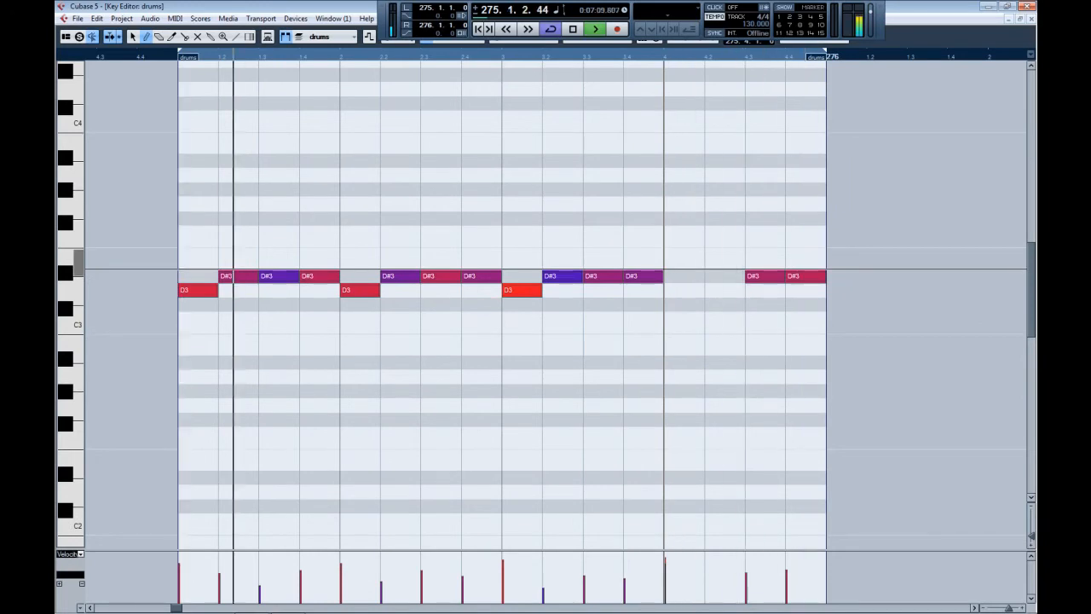
key(space)
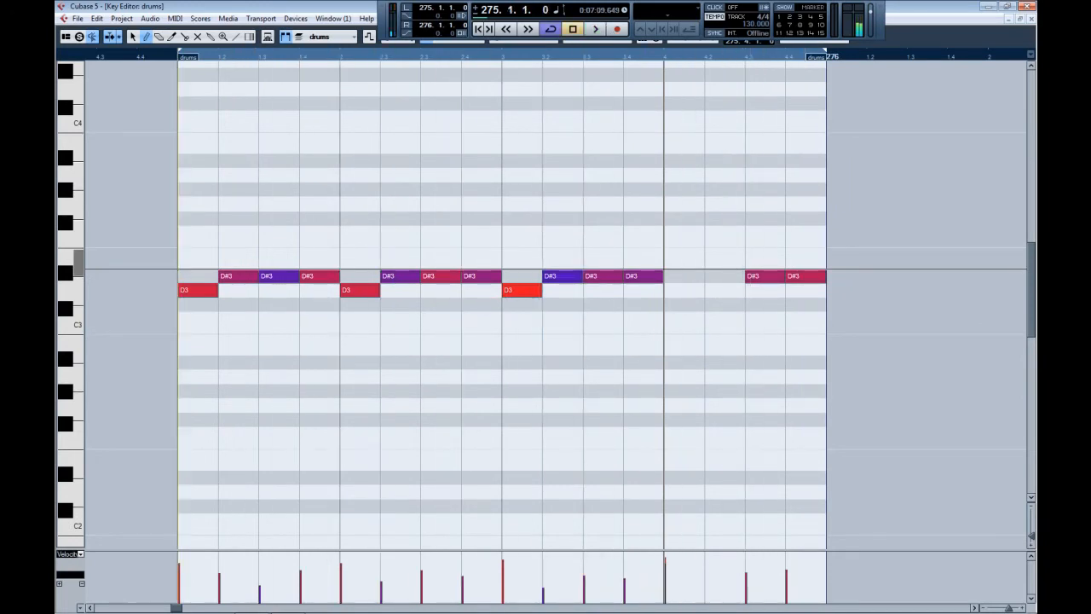
scroll(501, 299, down, 2)
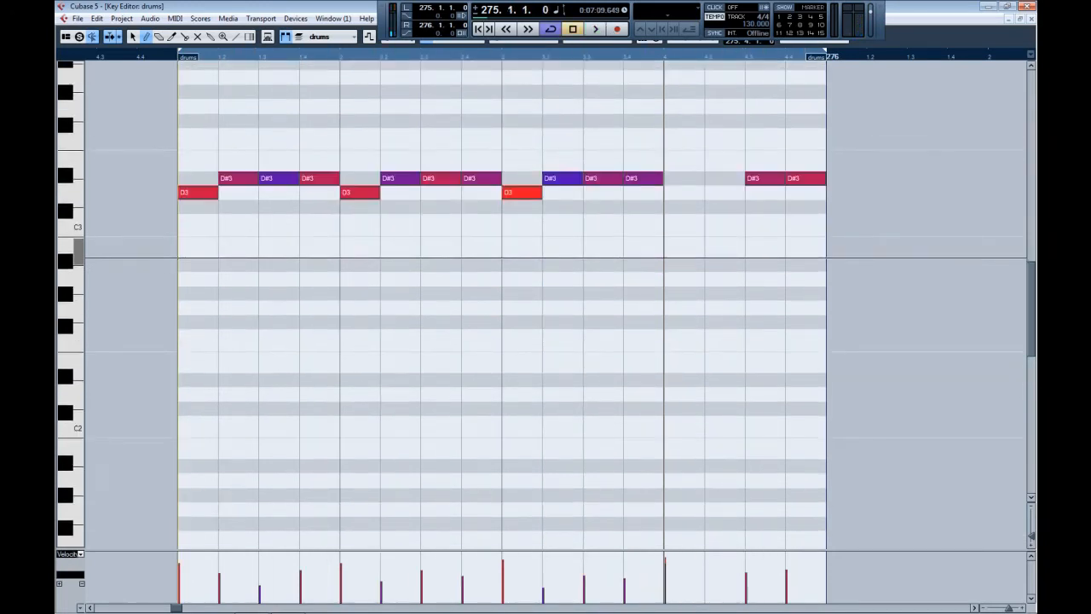
key(space)
key(space)
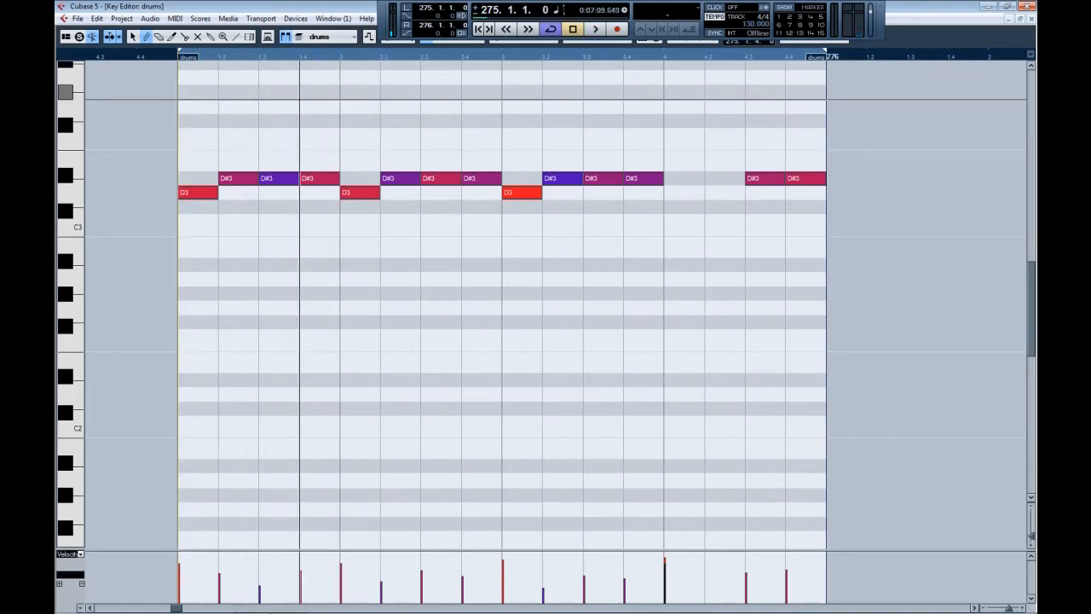
Switch to the Object Selection tool and turn snap off, moving the transport panel clear of the toolbar.
right_click(488, 116)
click(529, 122)
mouse_move(384, 21)
mouse_down()
mouse_move(444, 72)
mouse_move(554, 99)
mouse_up()
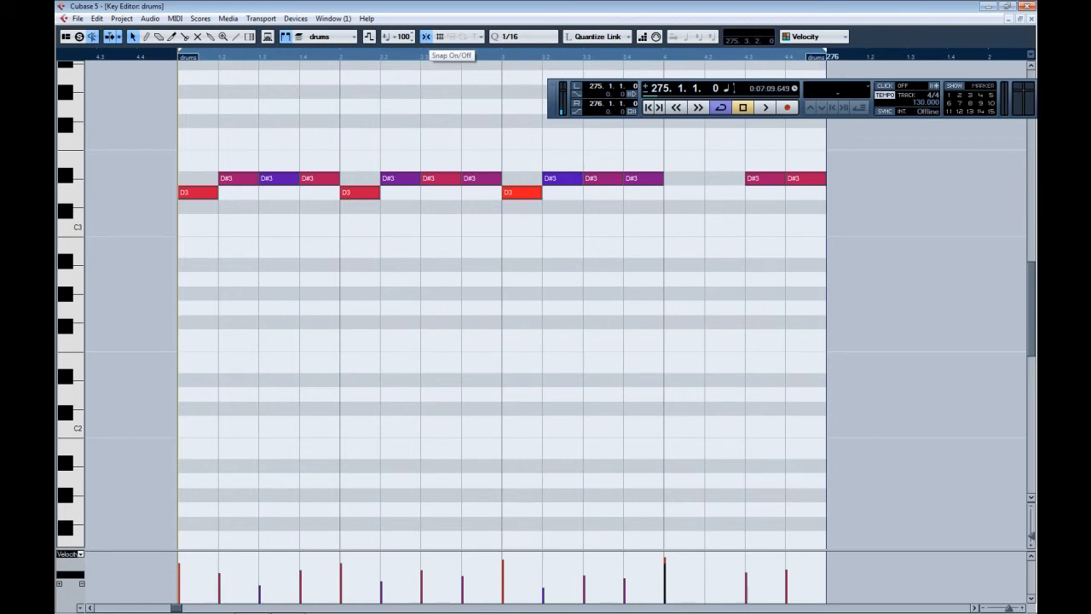
click(426, 36)
mouse_move(169, 54)
mouse_down()
mouse_move(169, 70)
mouse_move(178, 53)
mouse_move(180, 66)
mouse_up()
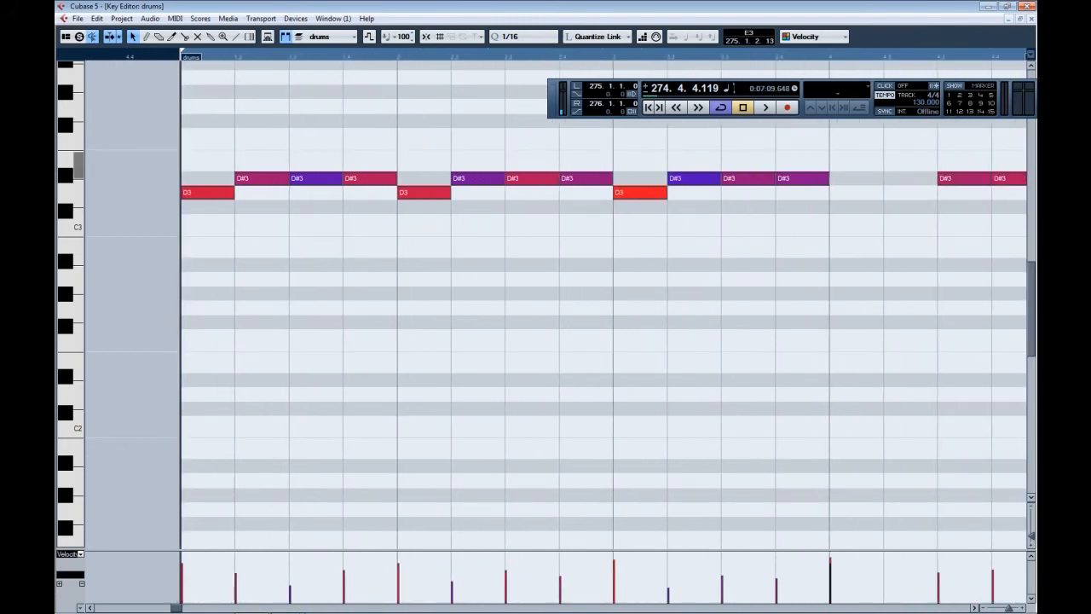
Shorten the D#3 and D3 notes from after beat 1 through beat 3 and nudge them slightly off the grid.
drag(408, 259, 259, 163)
drag(542, 282, 288, 170)
drag(661, 321, 640, 192)
click(345, 247)
click(304, 206)
click(468, 179)
click(535, 178)
click(588, 178)
click(643, 192)
Shorten the three D#3 notes following beat 3 and shift them slightly off the grid.
drag(840, 223, 742, 178)
click(686, 210)
click(692, 178)
click(745, 178)
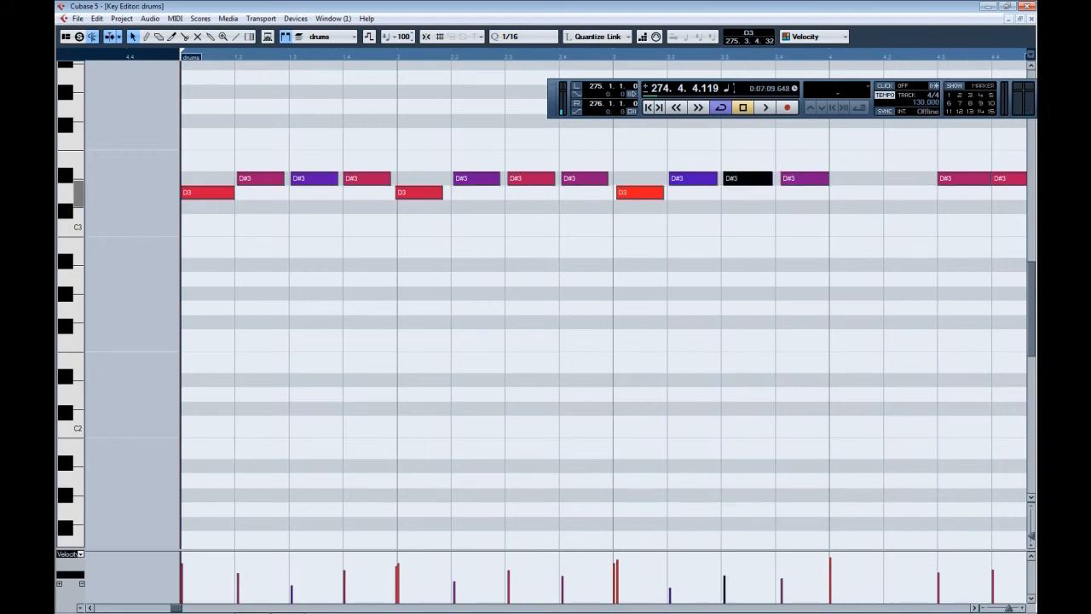
click(789, 222)
drag(827, 179, 827, 182)
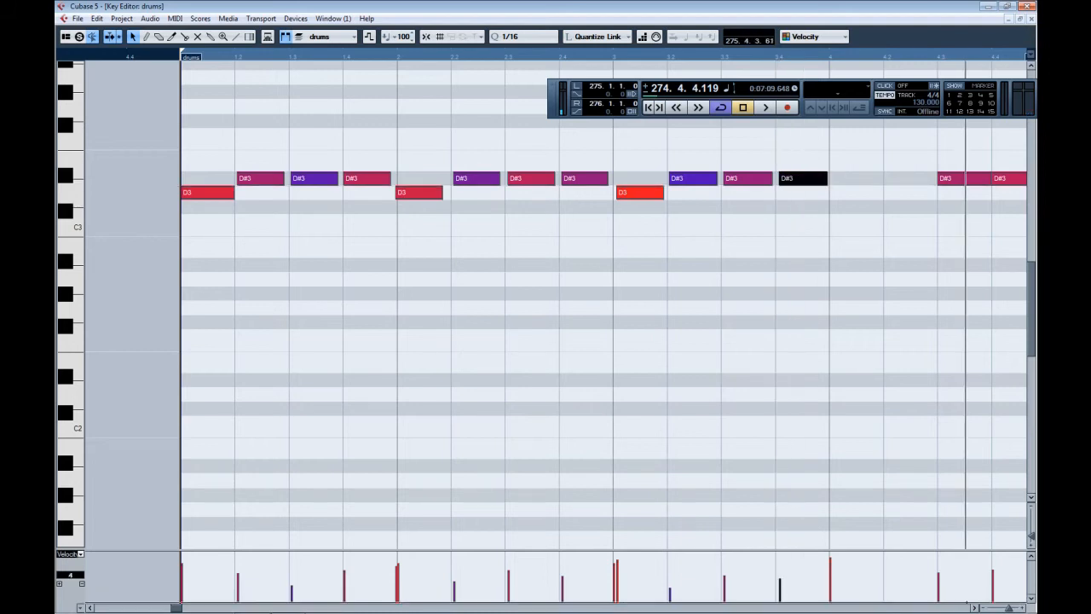
Shorten the last two D#3 notes of bar 275 and offset them slightly from the grid.
click(973, 608)
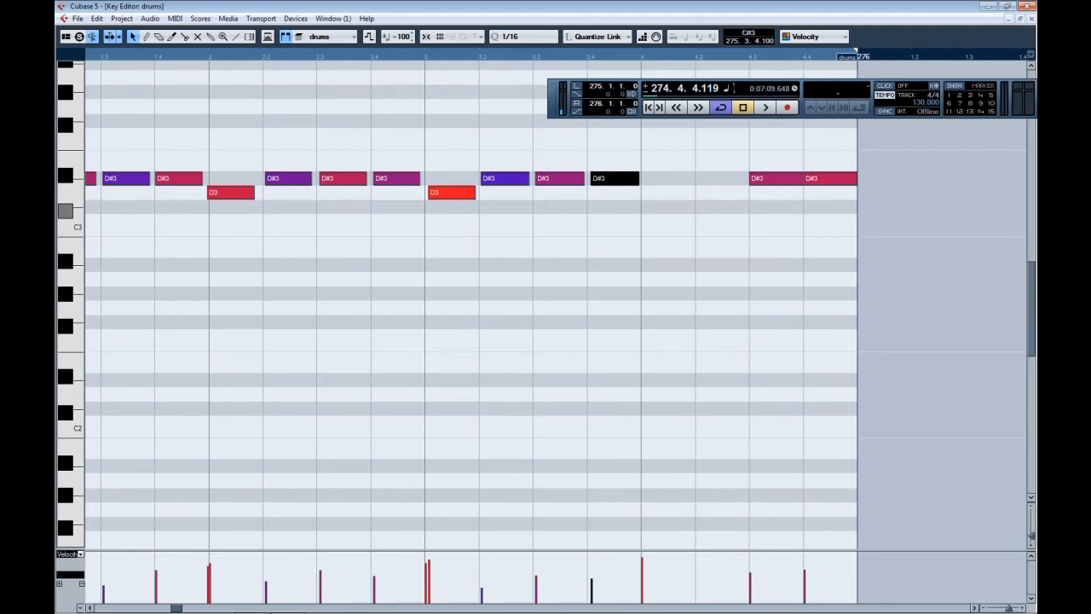
drag(825, 210, 760, 179)
click(779, 221)
click(818, 193)
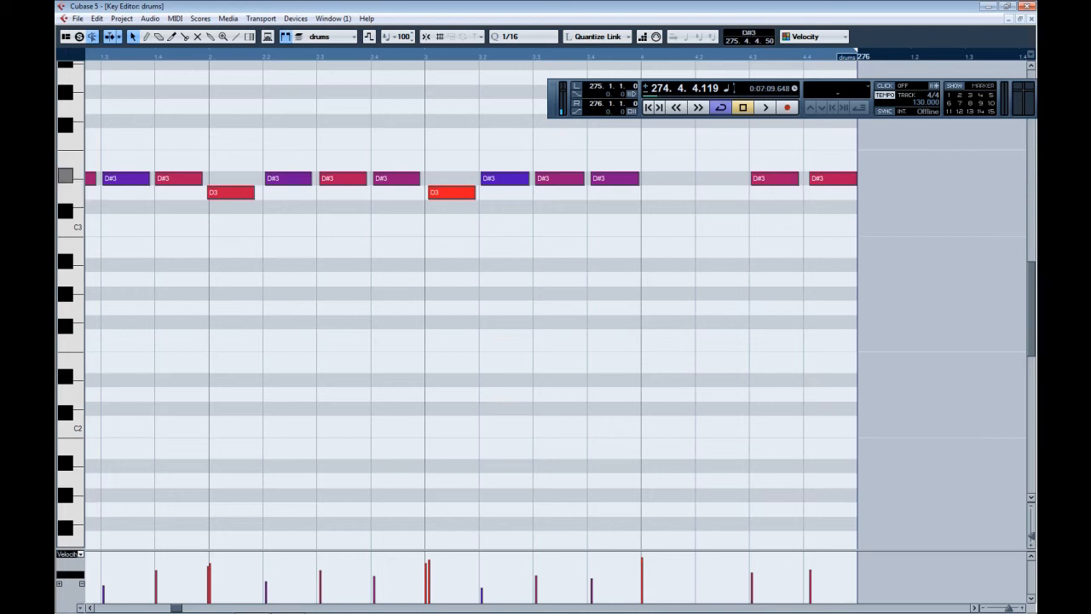
drag(856, 179, 854, 180)
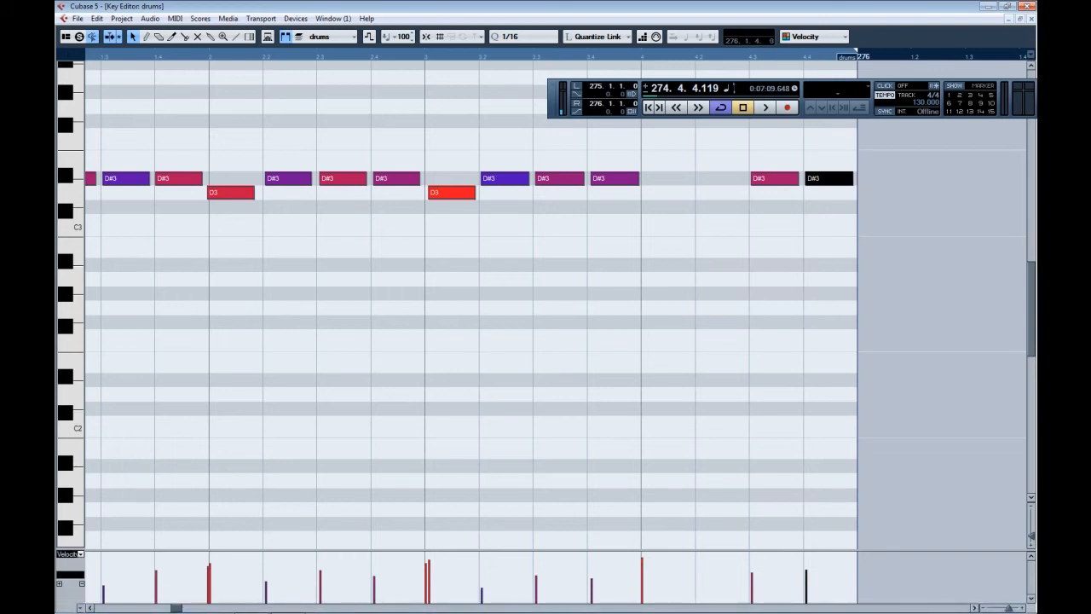
Play bar 275 from just before its start to hear the off-grid notes.
key(g)
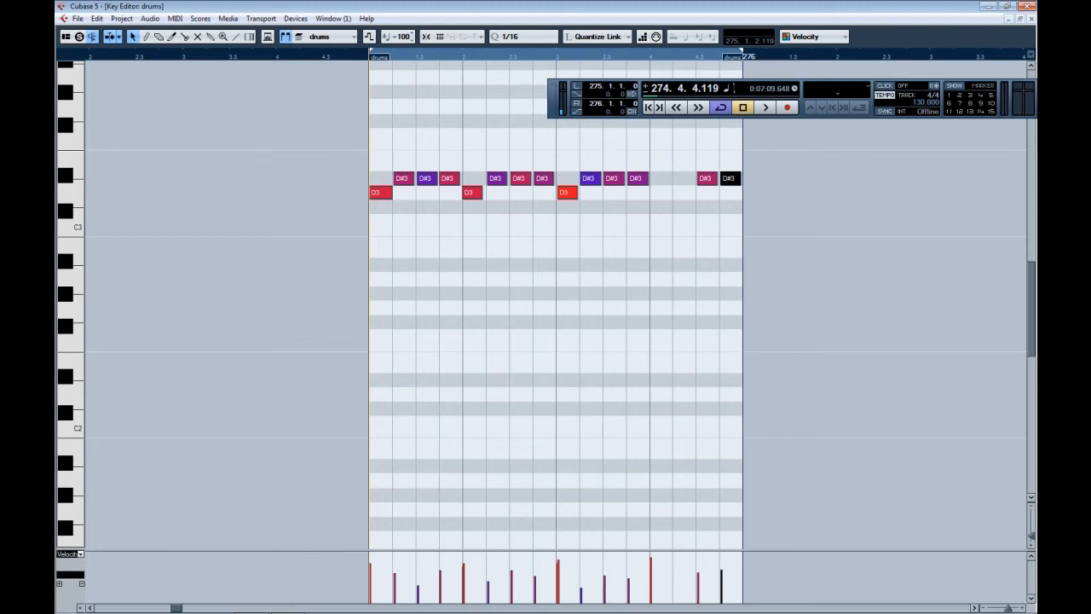
key(KP_Subtract)
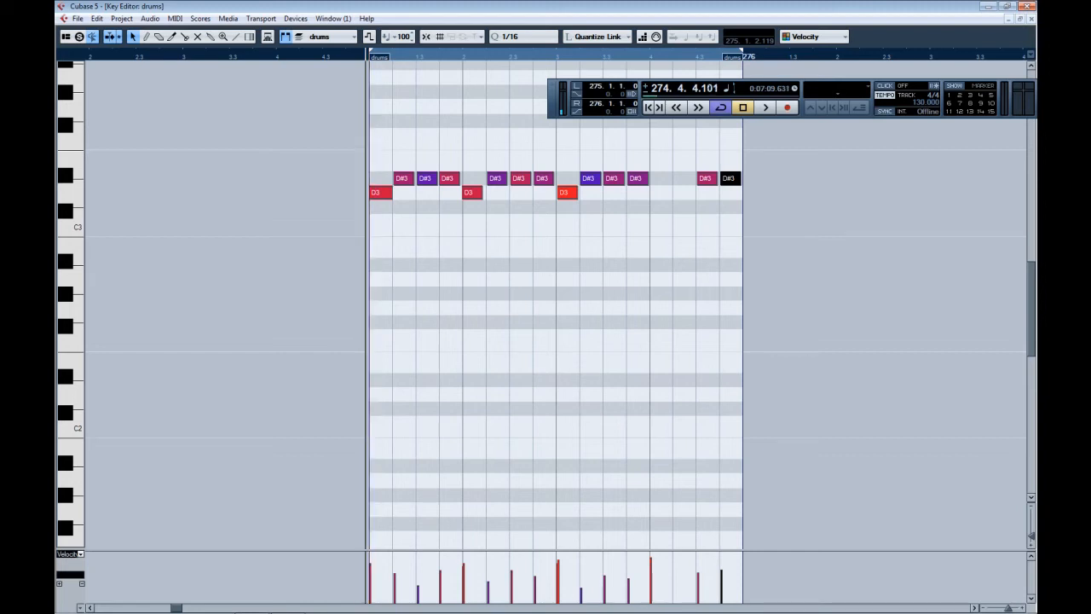
key(space)
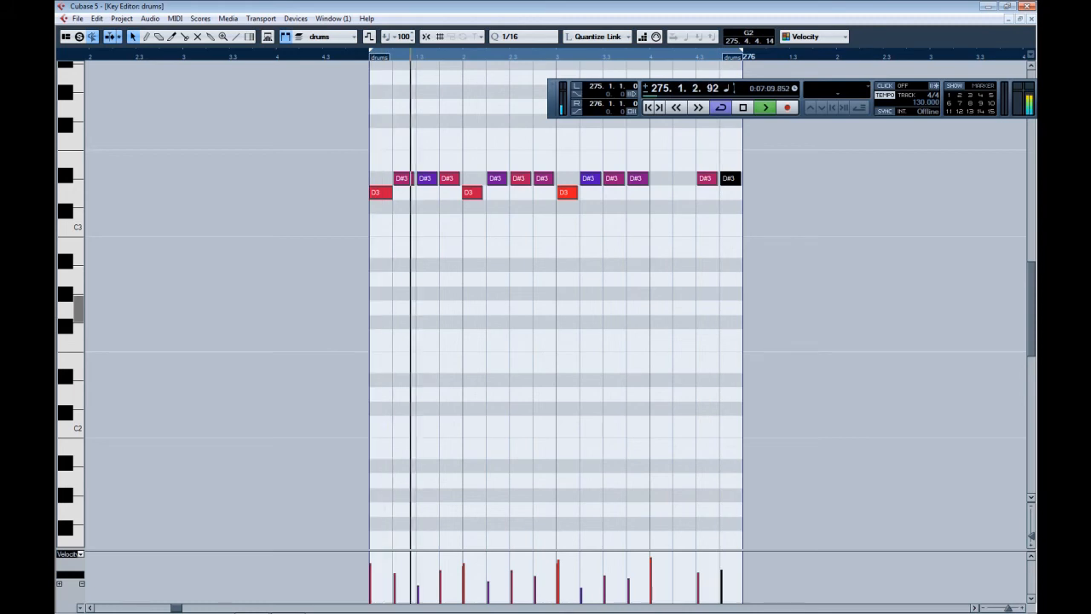
key(space)
Move the D#3 note on the third sixteenth of beat 4 to beat 4 and nudge beat 4's C1 note slightly late.
scroll(721, 306, down, 3)
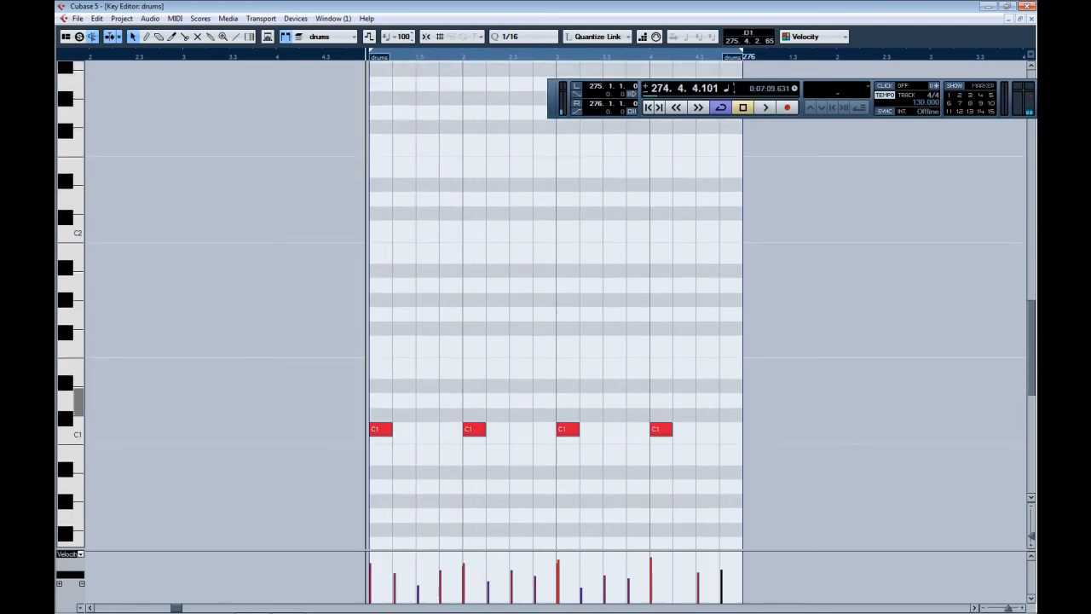
scroll(681, 416, up, 3)
drag(705, 178, 658, 184)
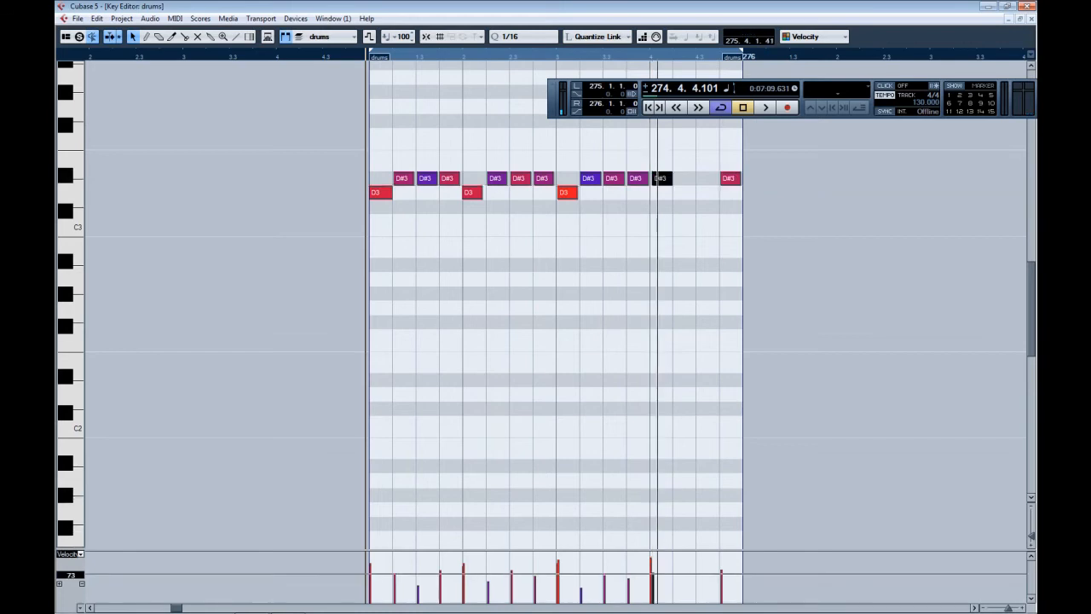
scroll(555, 460, down, 4)
mouse_move(657, 332)
mouse_down()
mouse_move(686, 332)
mouse_move(660, 333)
mouse_up()
Move the G#-1 note from beat 4 to the third sixteenth of that beat and delete the last D#3 note.
scroll(660, 333, down, 3)
scroll(661, 211, up, 1)
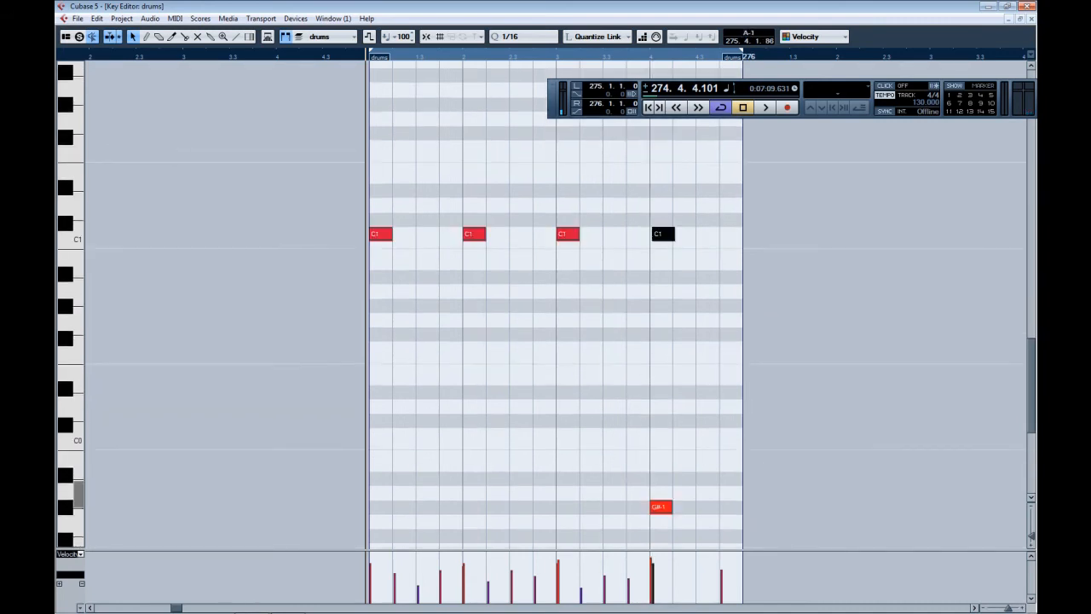
drag(661, 507, 707, 506)
scroll(707, 506, up, 5)
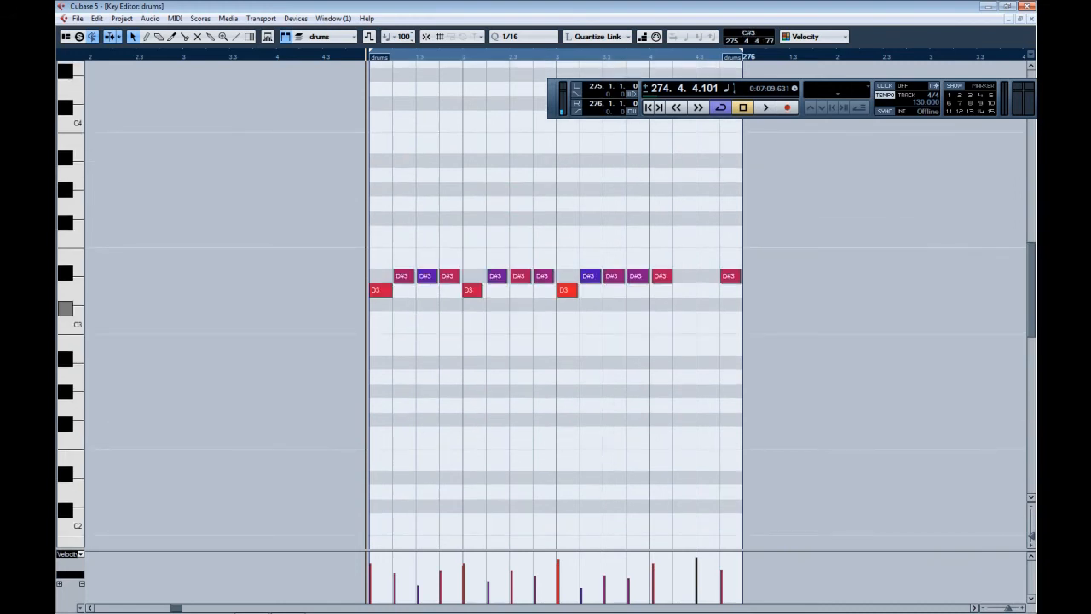
click(729, 275)
Draw a C1 note slightly after the third sixteenth of beat 3 while playing back the bar.
key(space)
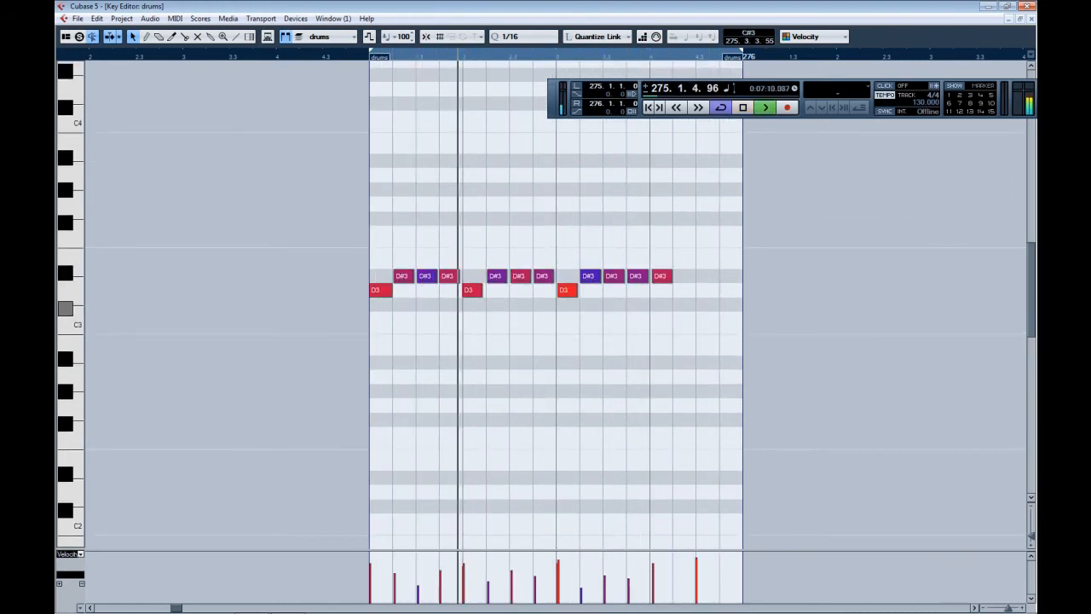
scroll(554, 299, down, 4)
scroll(665, 294, down, 2)
right_click(666, 290)
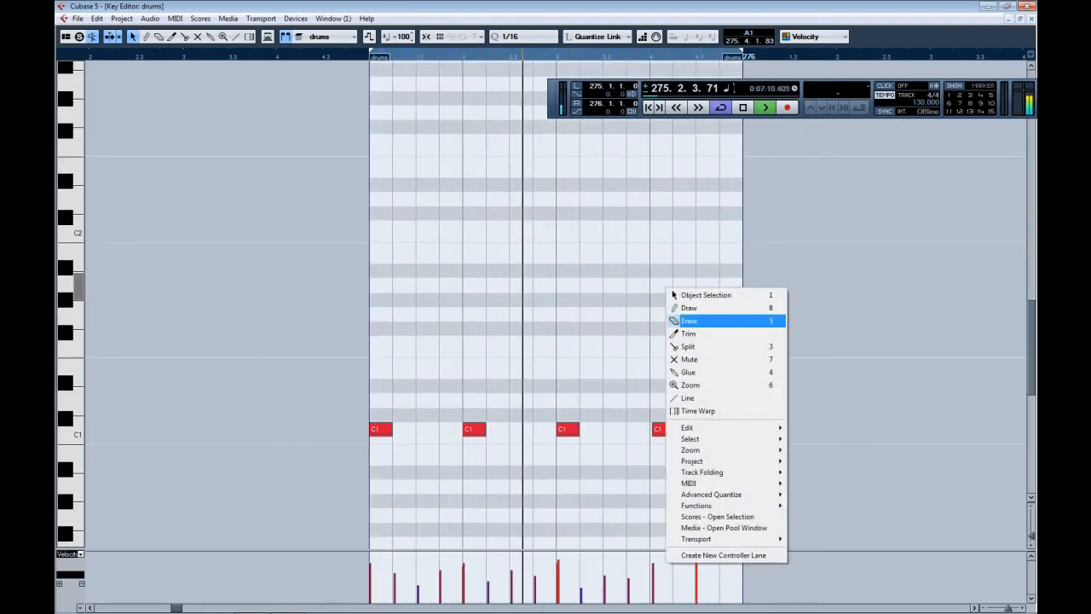
click(681, 308)
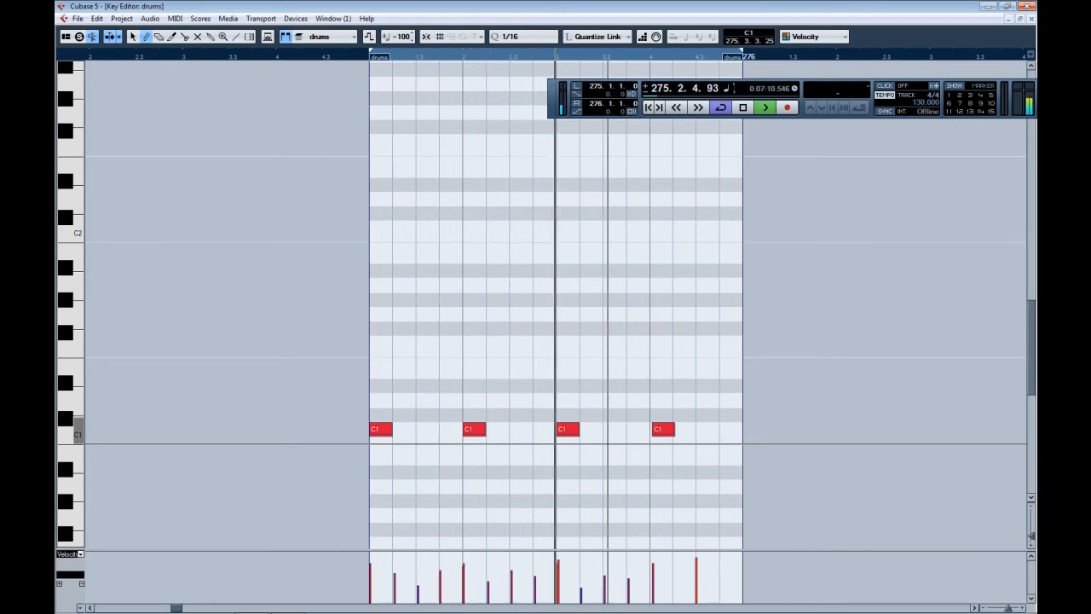
click(611, 428)
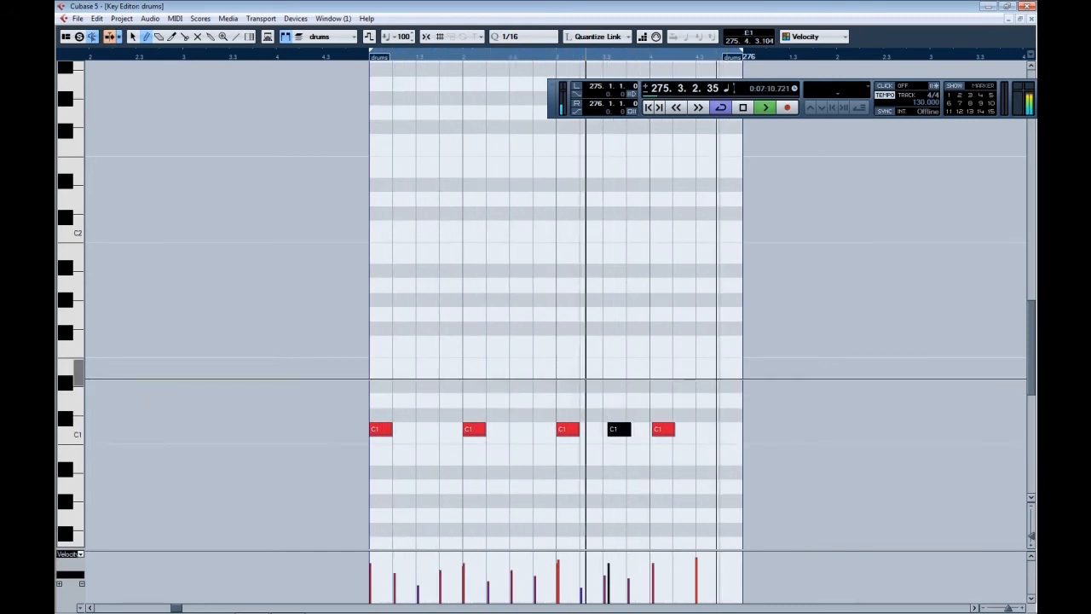
key(space)
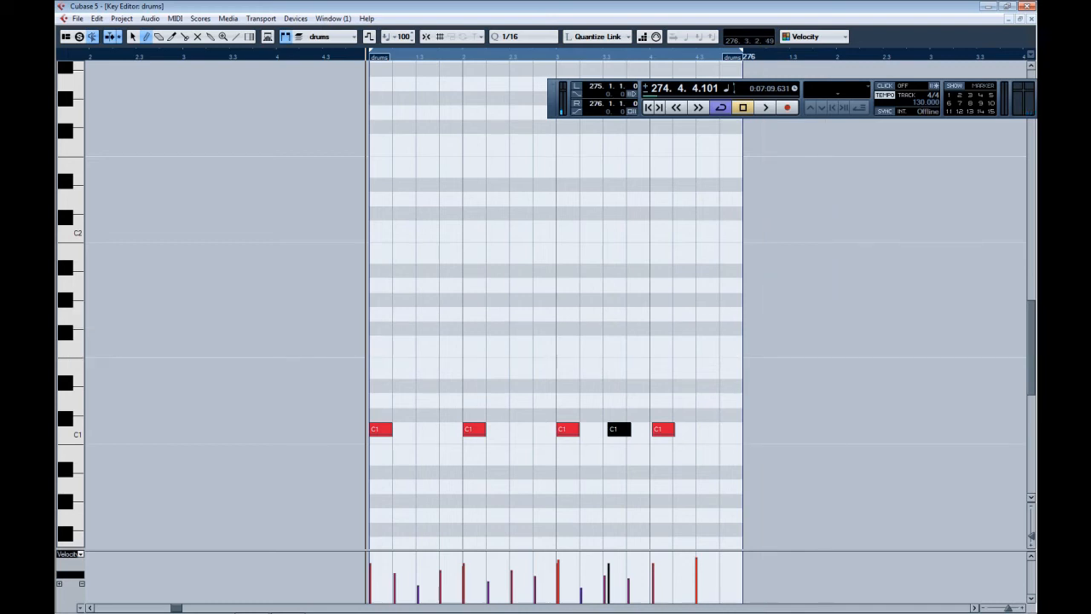
Close the Key Editor and look over the drums parts around bar 275 in the project.
key(Return)
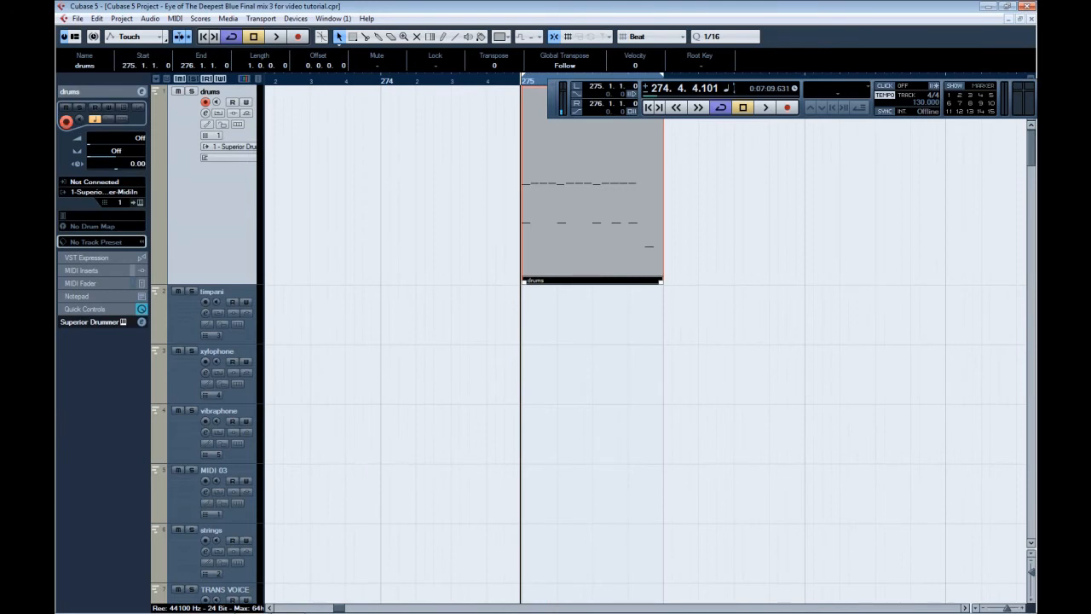
key(g)
key(g)
key(g)
key(g)
key(h)
key(h)
key(h)
key(g)
key(g)
key(g)
key(g)
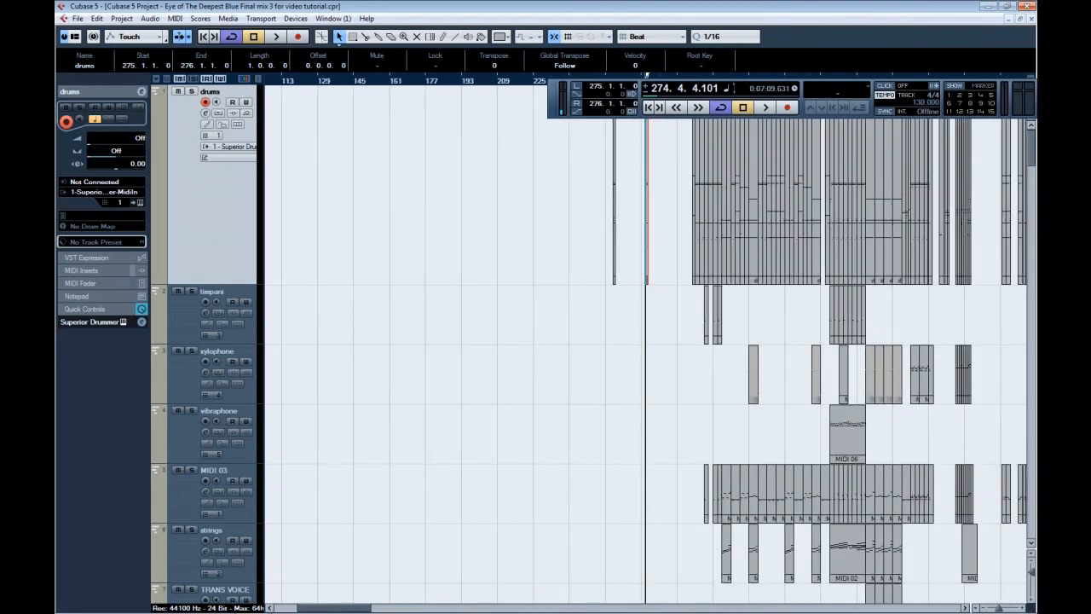
key(h)
key(h)
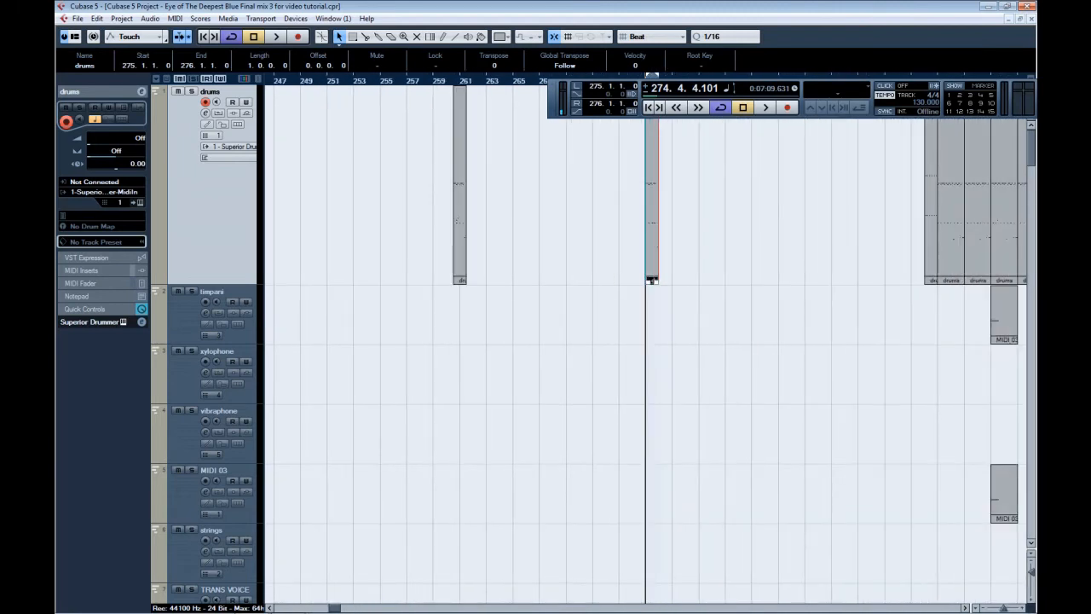
Set the playback position to bar 296, at the start of the following group of drums parts.
key(g)
key(g)
key(g)
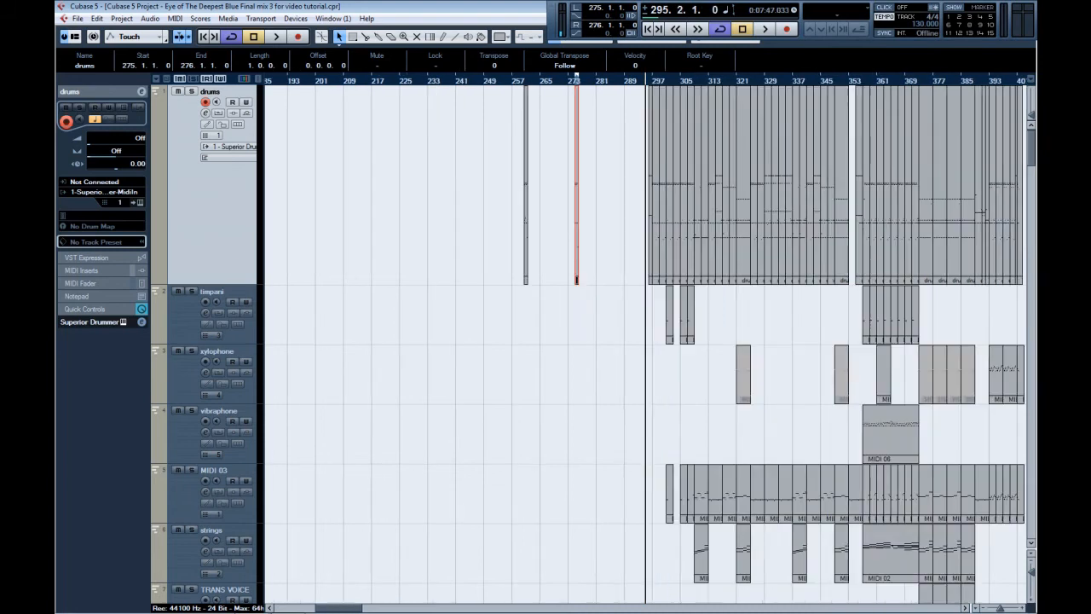
key(h)
key(h)
key(h)
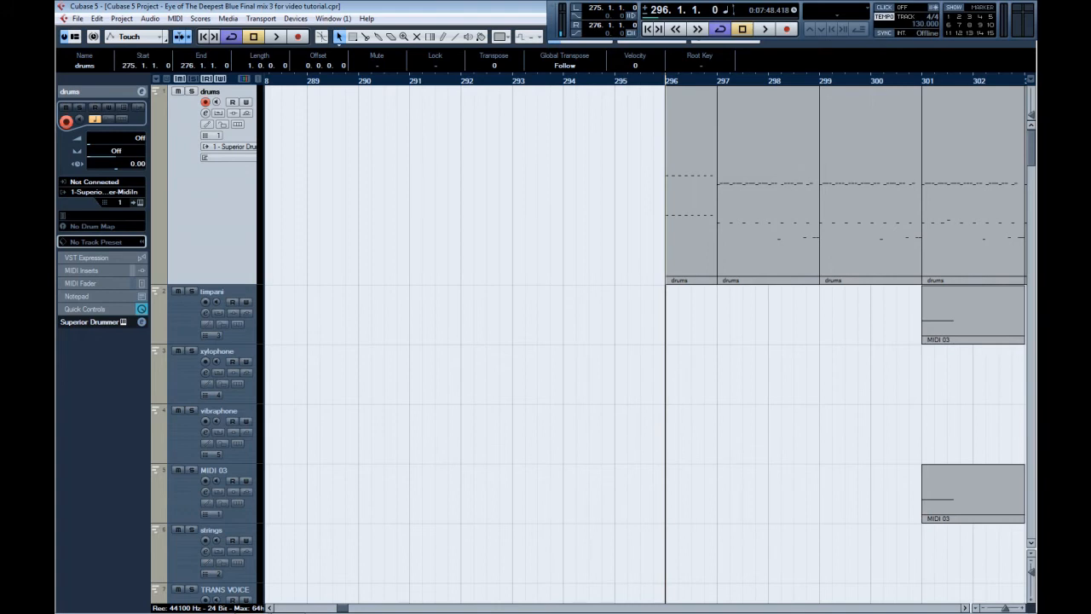
Deselect all parts and play the arrangement from bar 296, moving the transport panel out of the way.
key(g)
key(g)
key(g)
key(g)
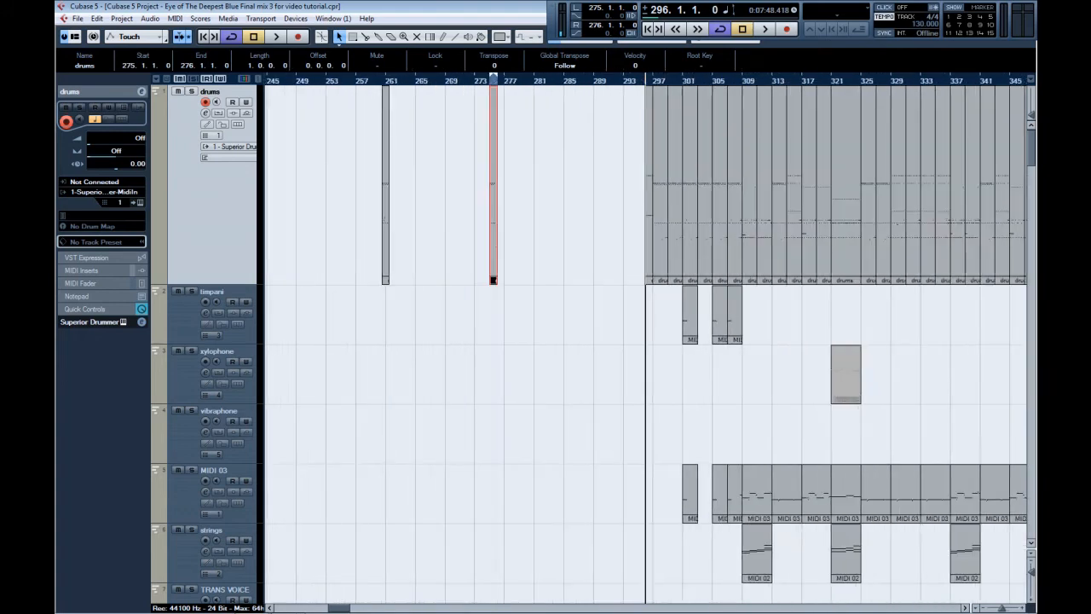
key(ctrl+shift+a)
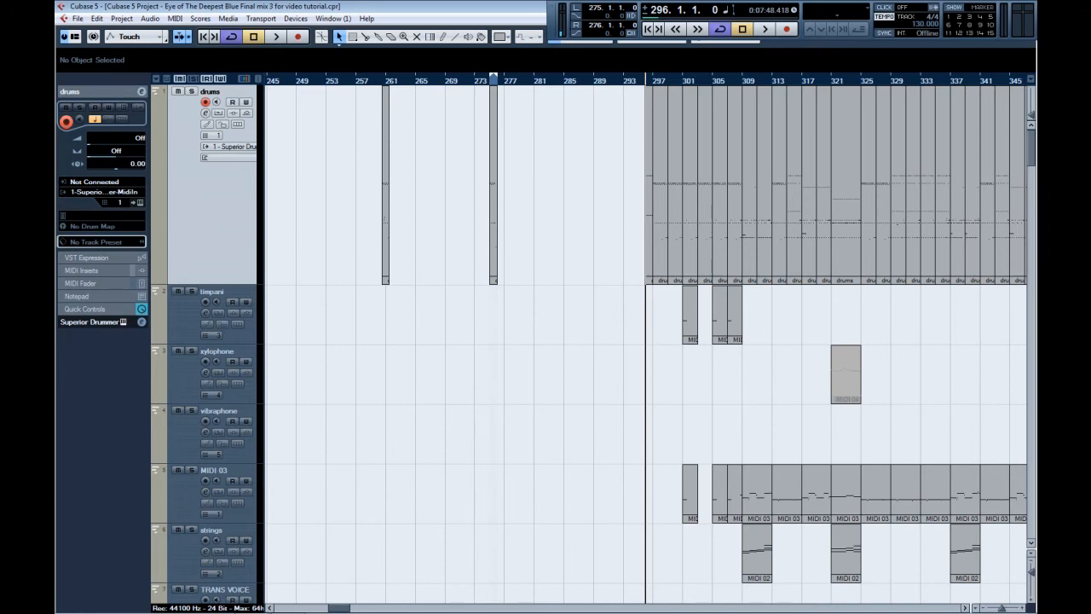
key(space)
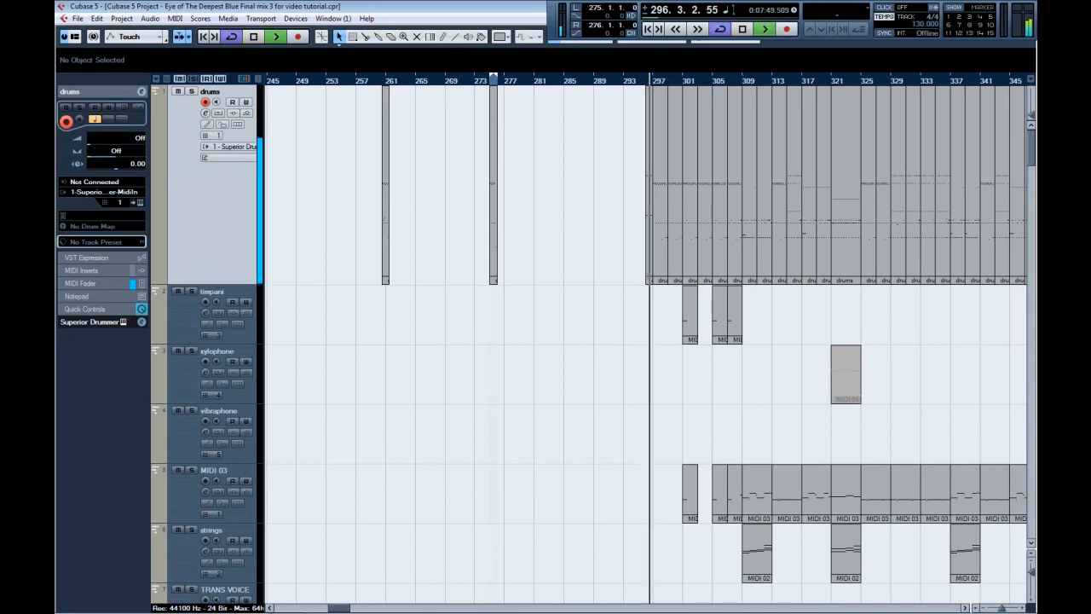
drag(554, 21, 366, 36)
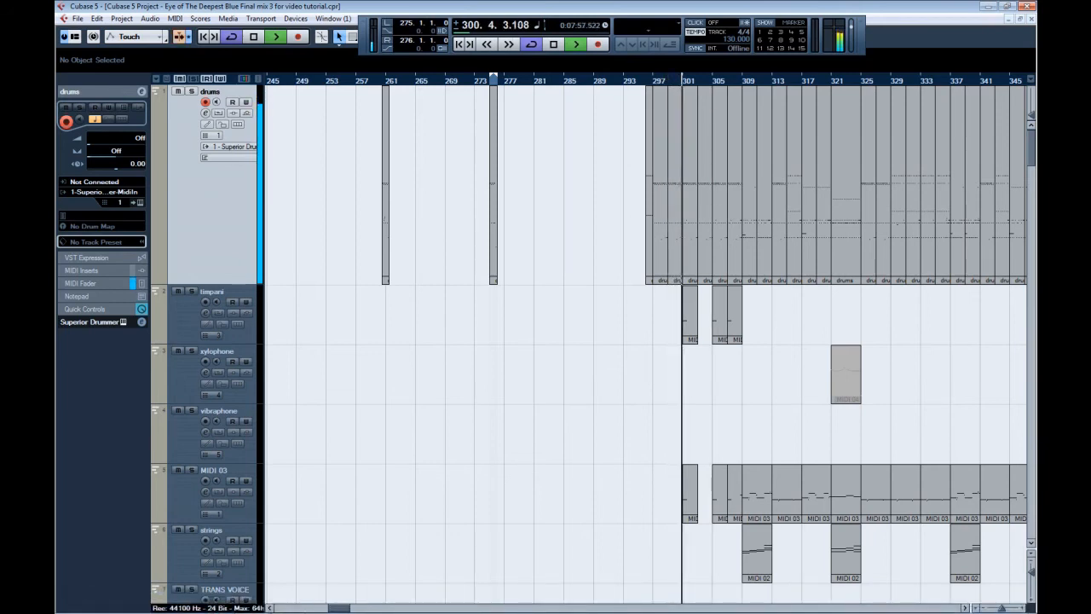
Examine the whole project's MIDI, instrument and audio tracks while the song plays.
key(g)
key(g)
key(g)
key(g)
scroll(645, 341, down, 3)
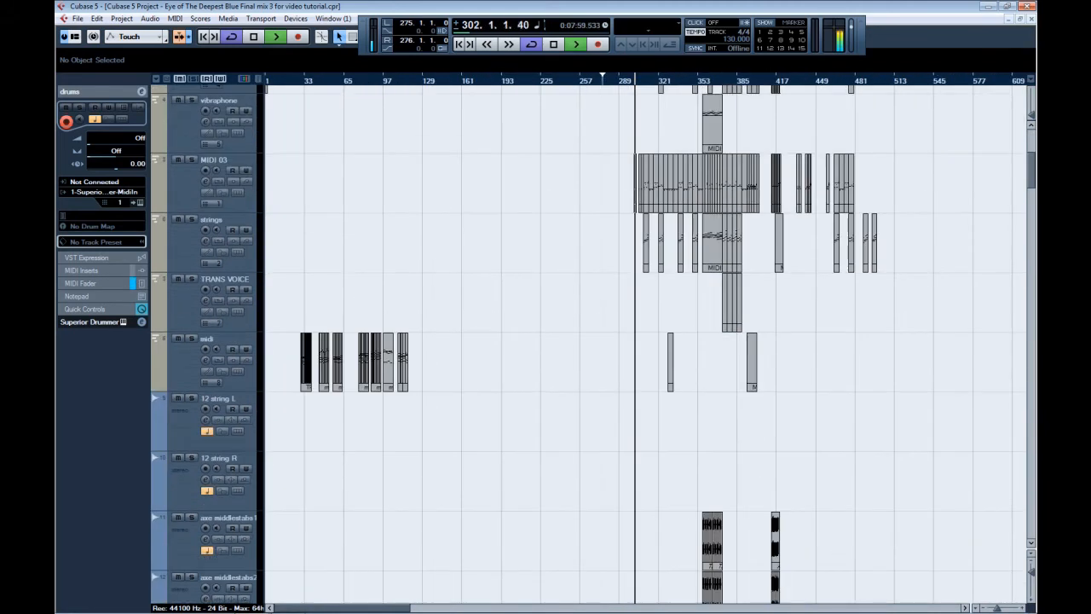
scroll(648, 341, down, 15)
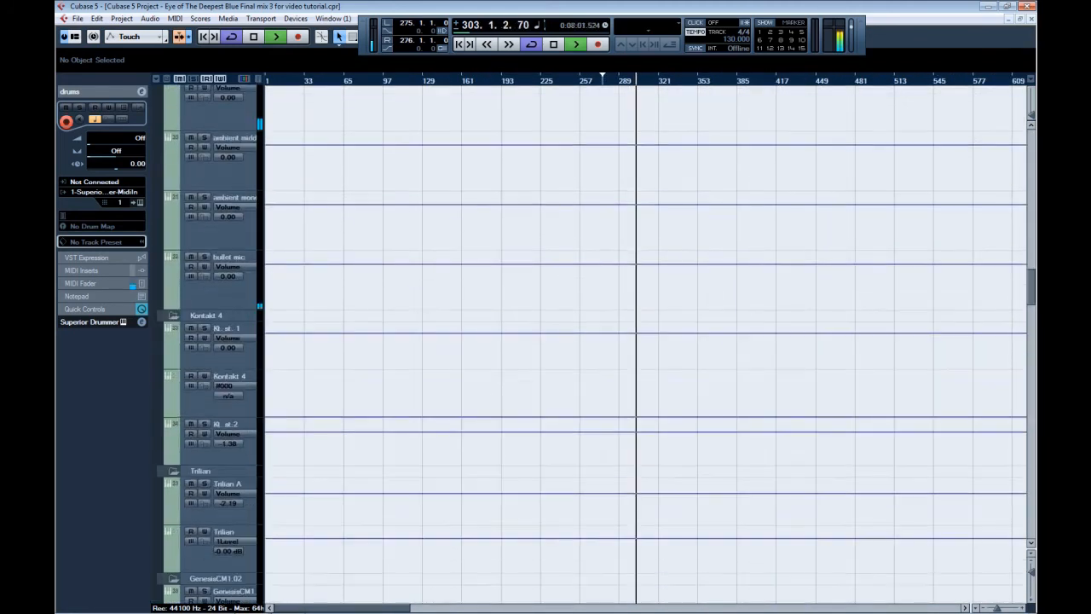
scroll(648, 341, down, 20)
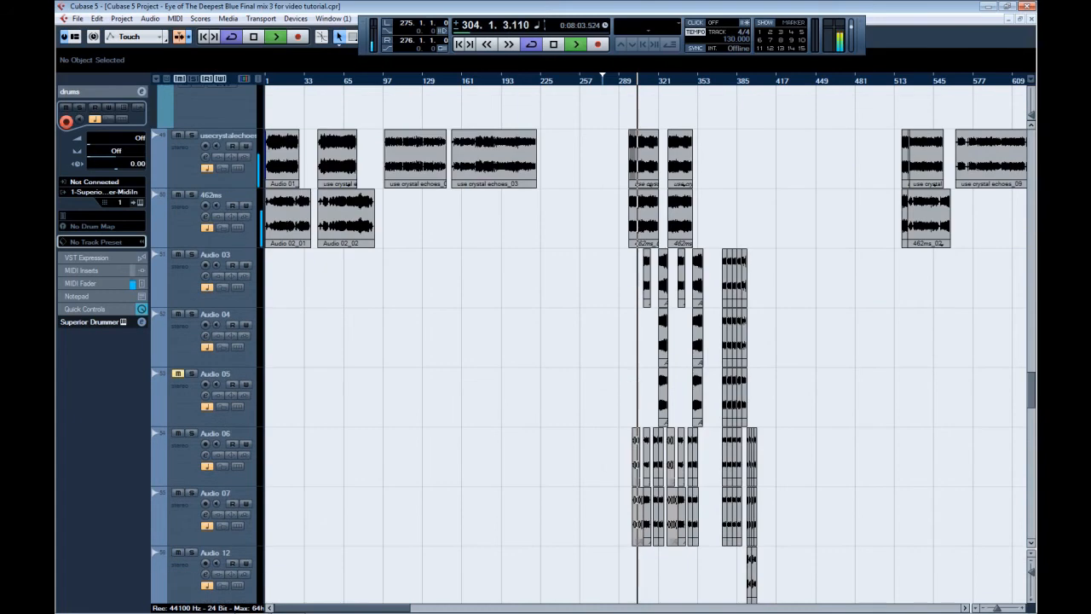
scroll(647, 340, down, 20)
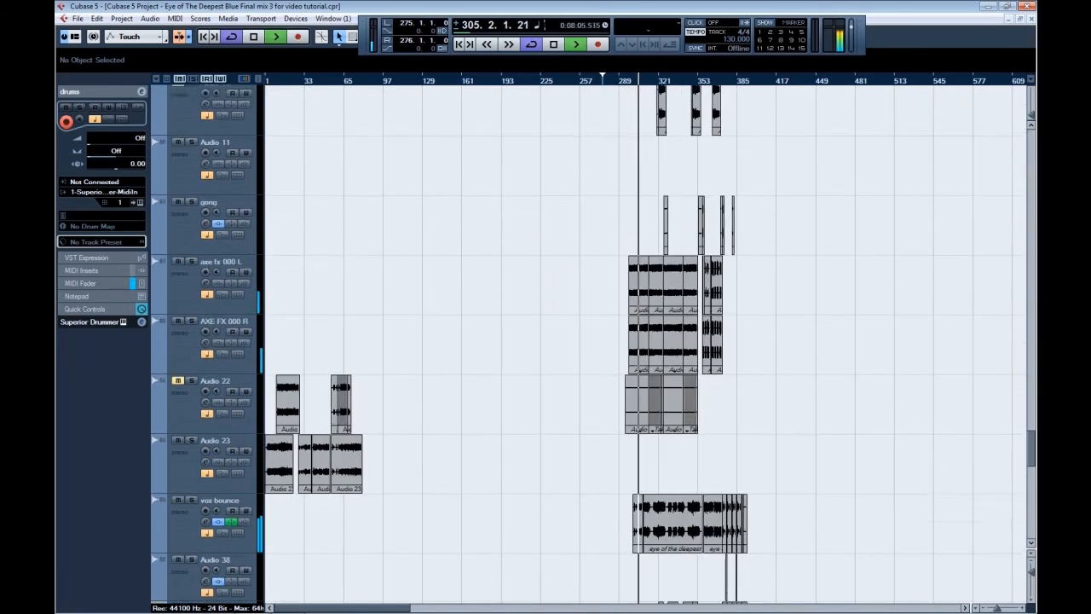
scroll(648, 340, down, 10)
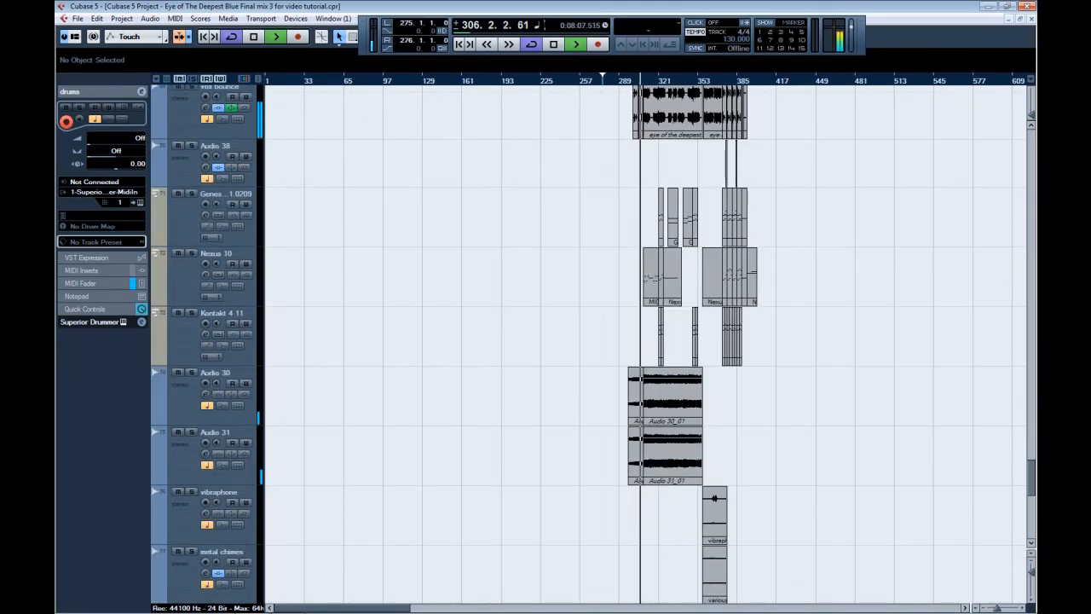
scroll(648, 341, down, 10)
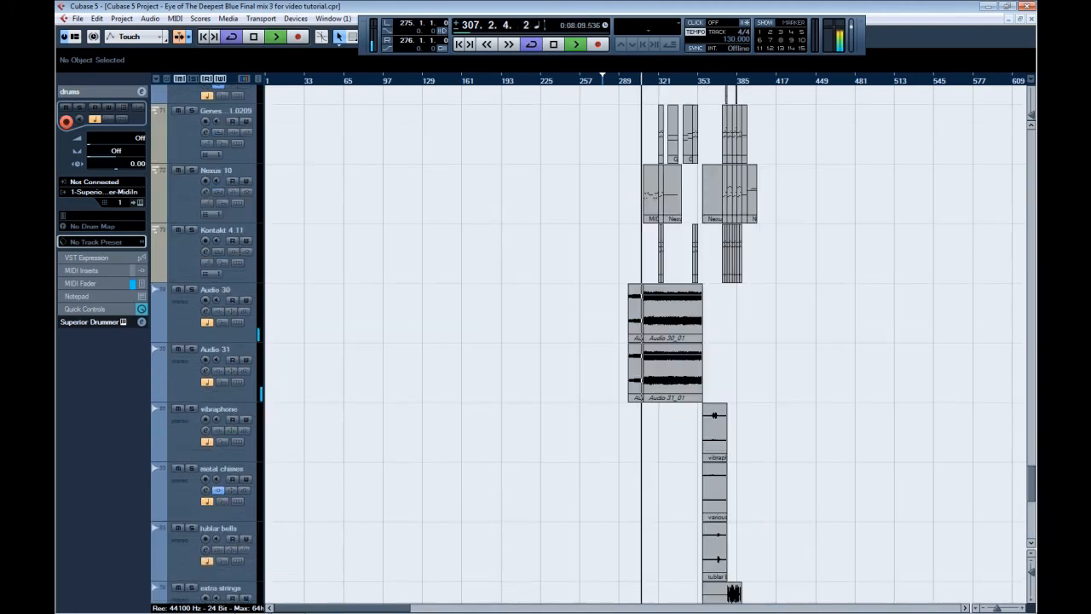
scroll(648, 341, down, 20)
scroll(648, 341, down, 20)
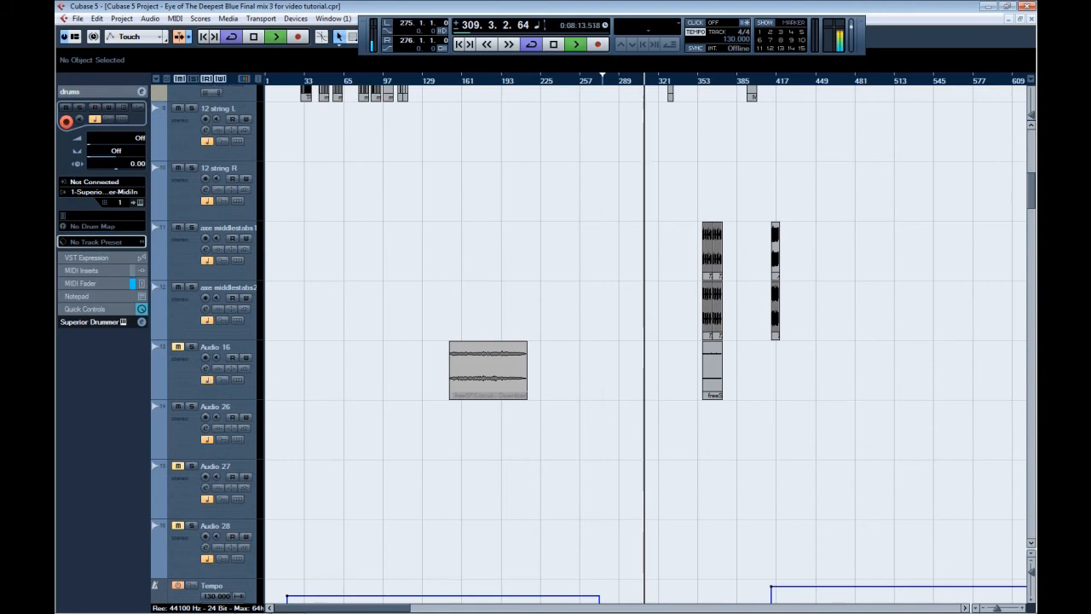
Return to the drums track, look closely at its parts from bar 296 during playback, and stop the song.
scroll(648, 340, up, 8)
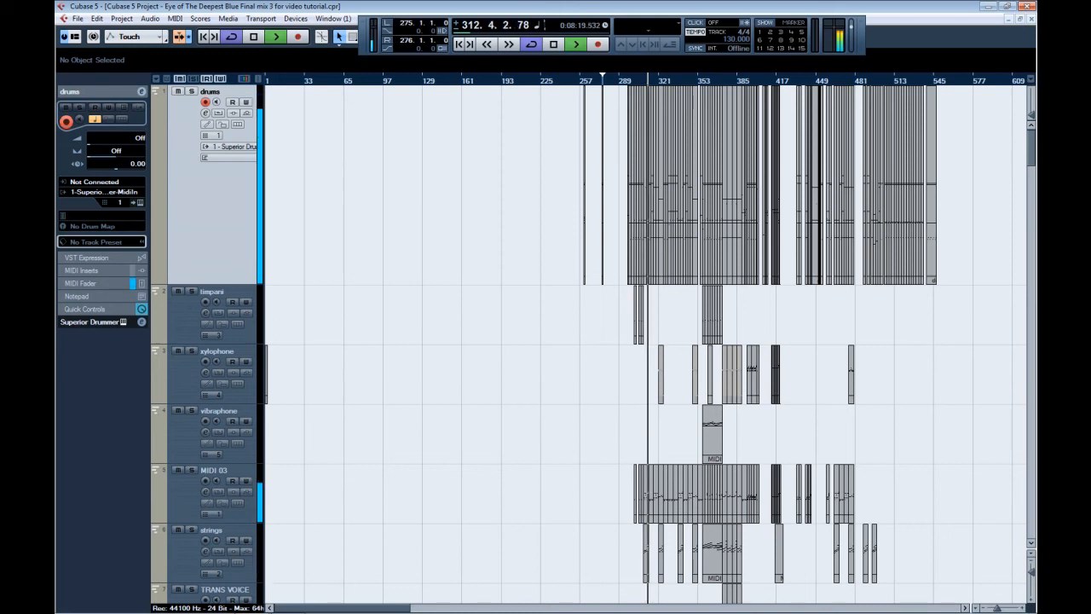
key(h)
key(h)
key(h)
key(h)
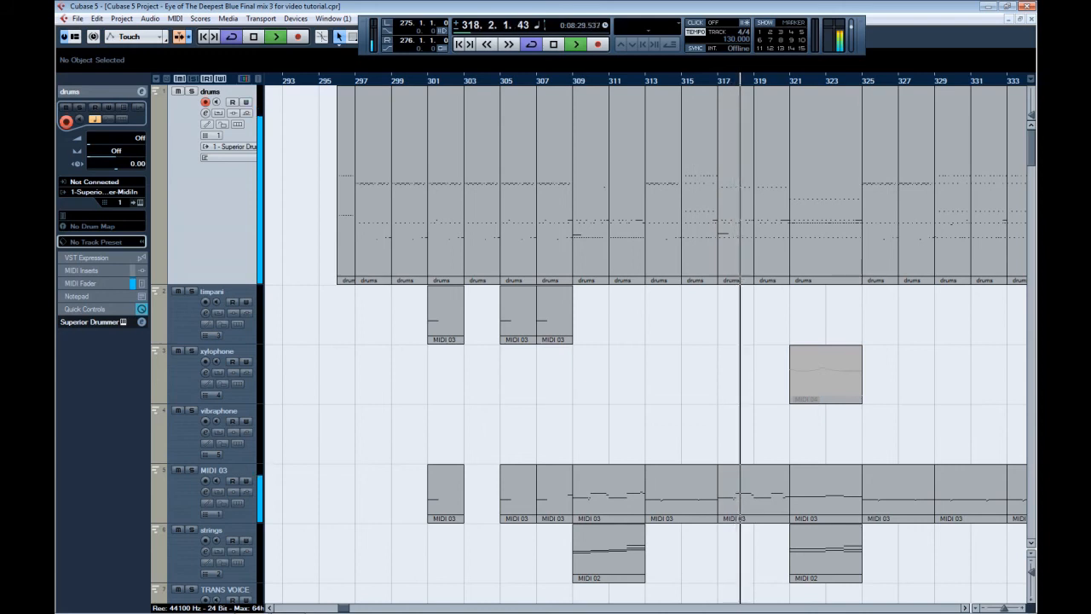
key(space)
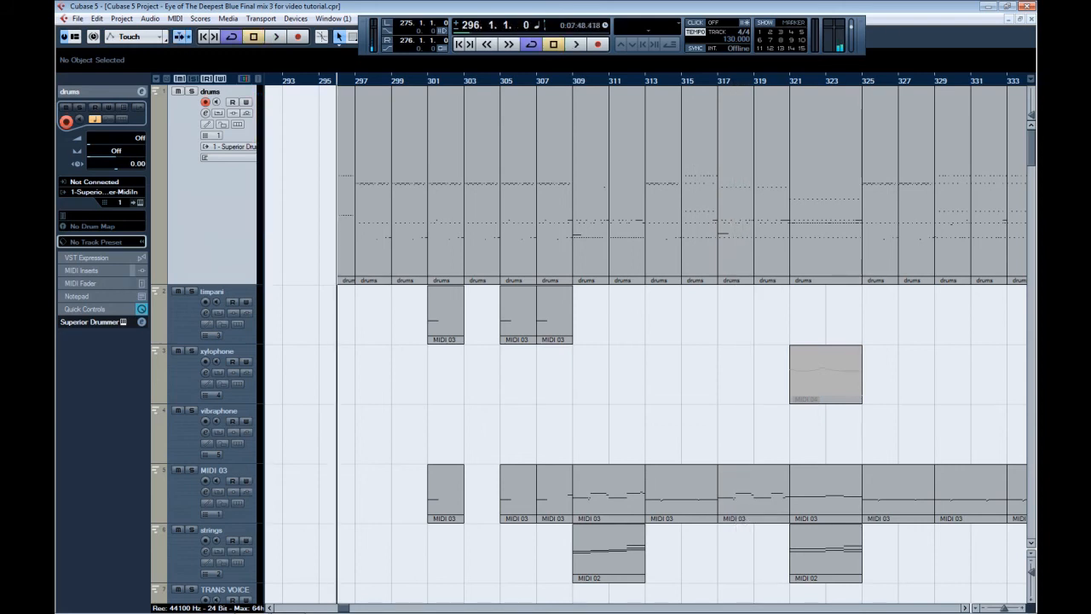
Solo the drums track and look through the microphone channels in Superior Drummer's mixer.
mouse_move(337, 80)
mouse_down()
mouse_move(407, 81)
mouse_move(337, 80)
mouse_up()
click(192, 91)
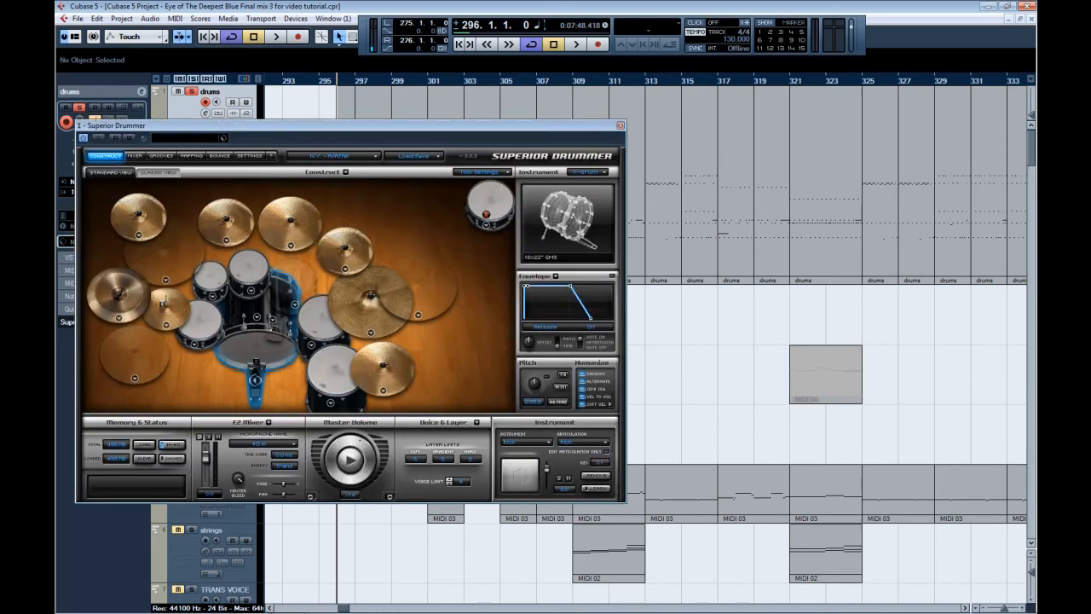
drag(350, 125, 586, 106)
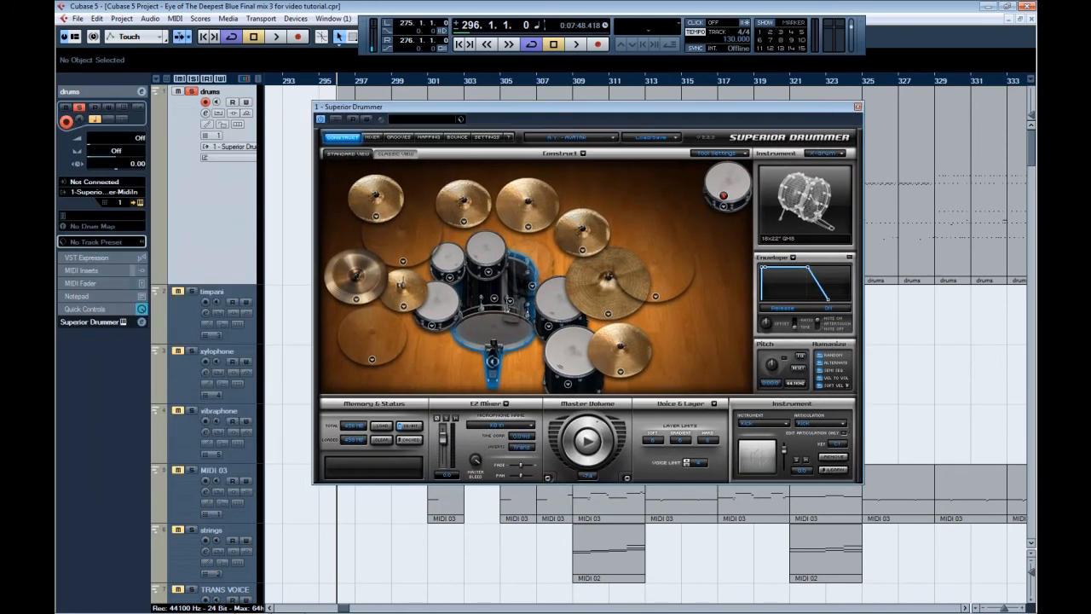
click(372, 137)
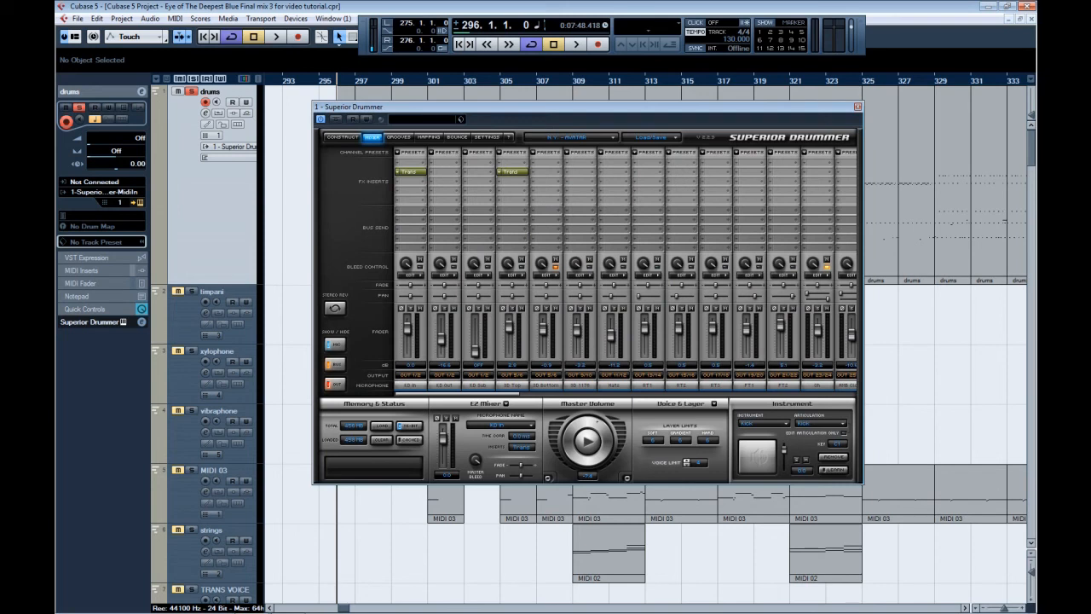
drag(457, 393, 475, 393)
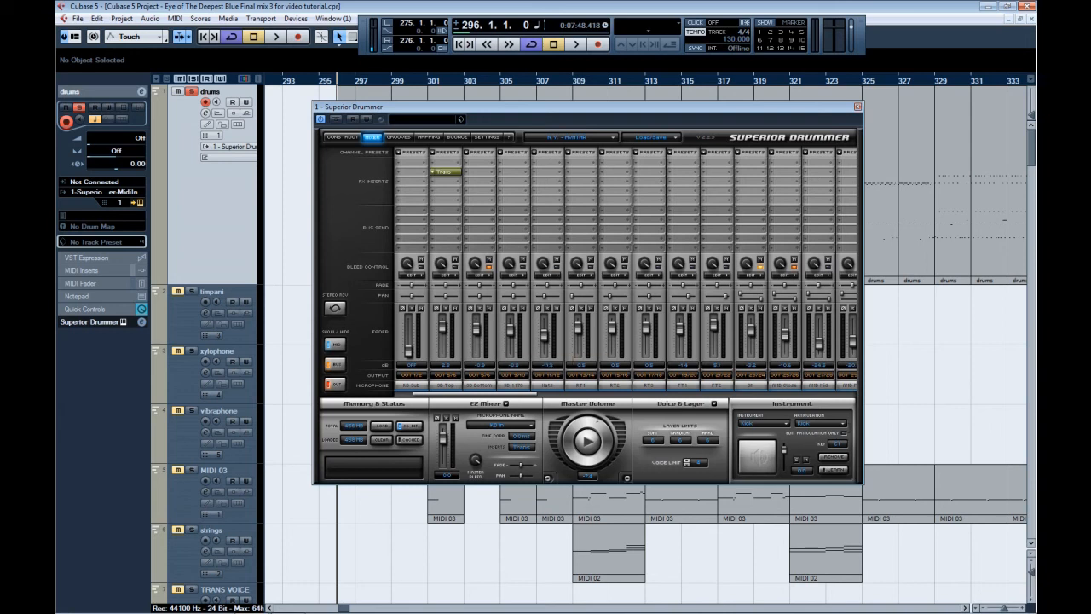
drag(475, 393, 457, 393)
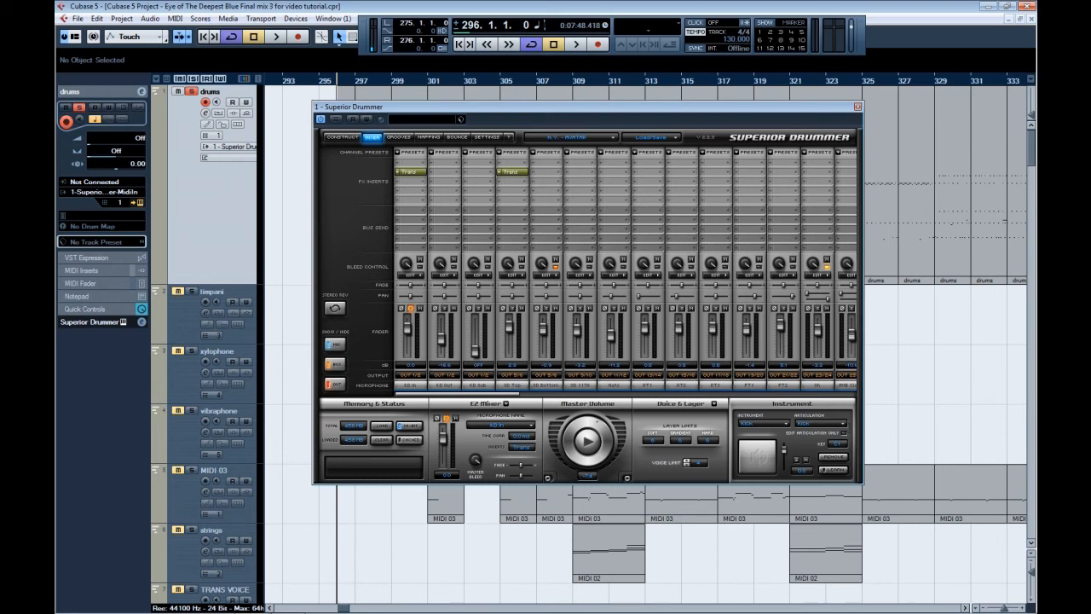
Audition the soloed KD In channel from bar 296 and set its Transient insert's sustain to -4.2 dB, closing the effect when done.
key(space)
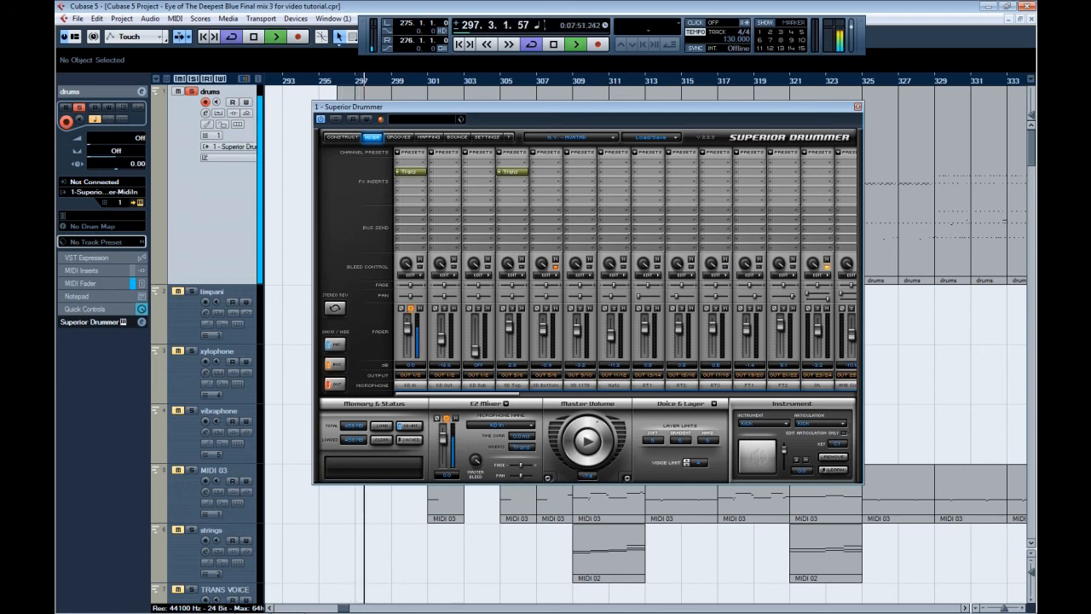
click(410, 171)
drag(690, 165, 593, 187)
key(space)
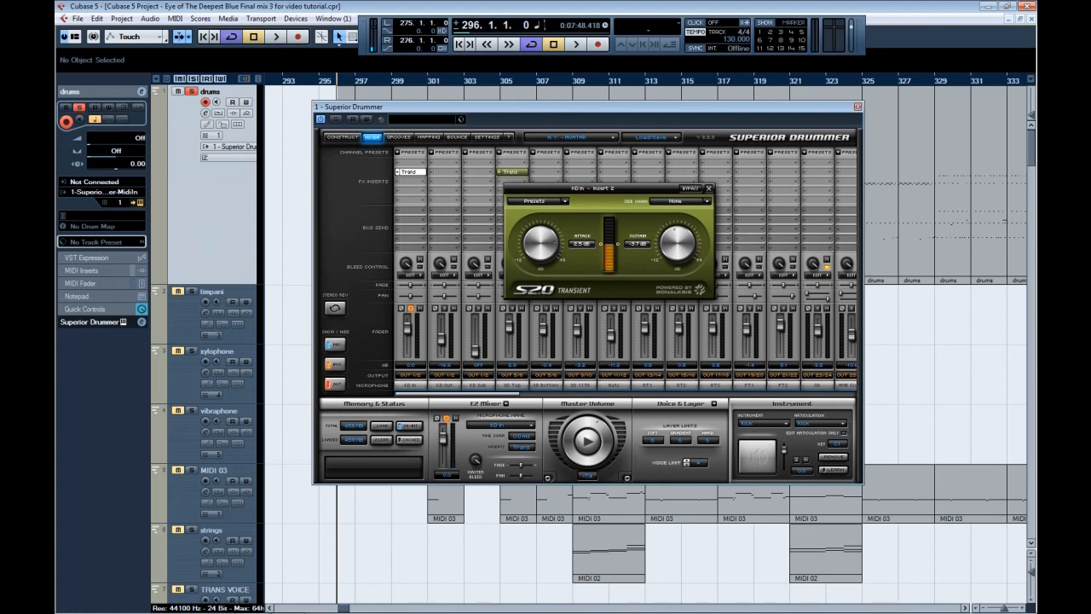
key(space)
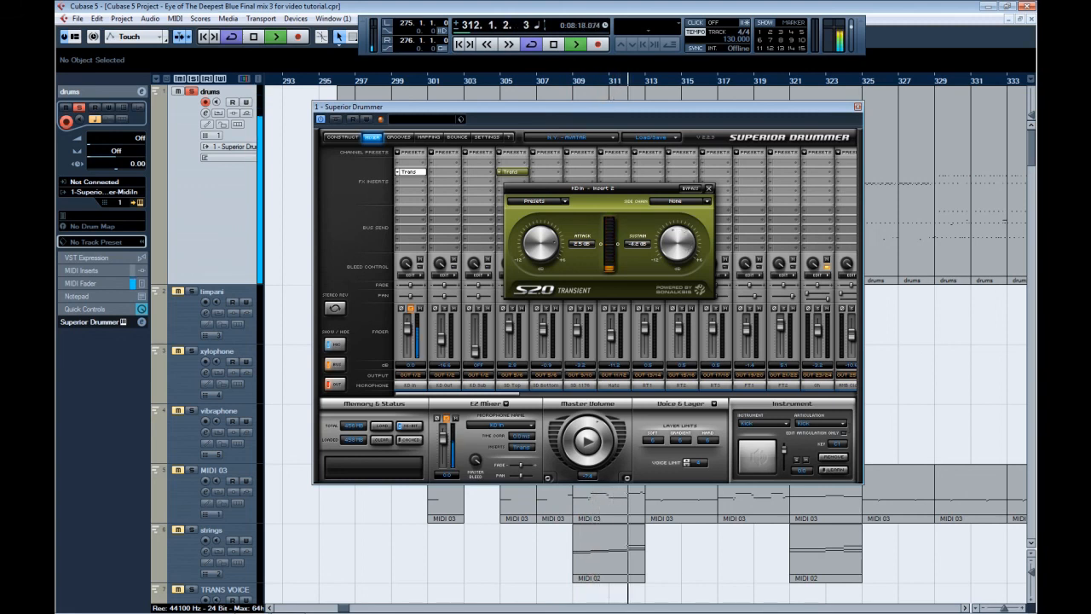
key(space)
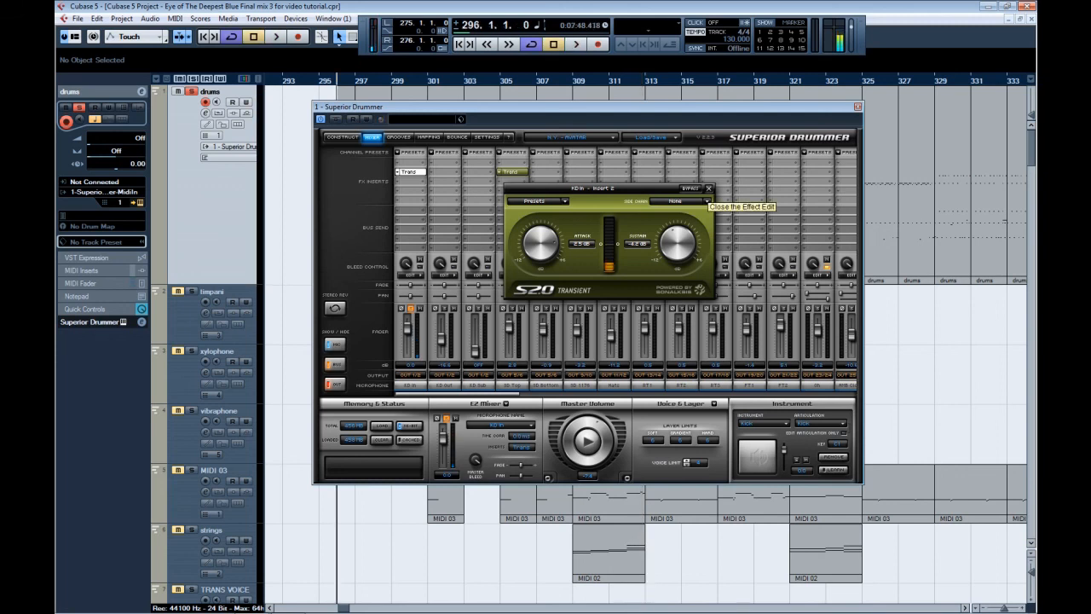
click(708, 189)
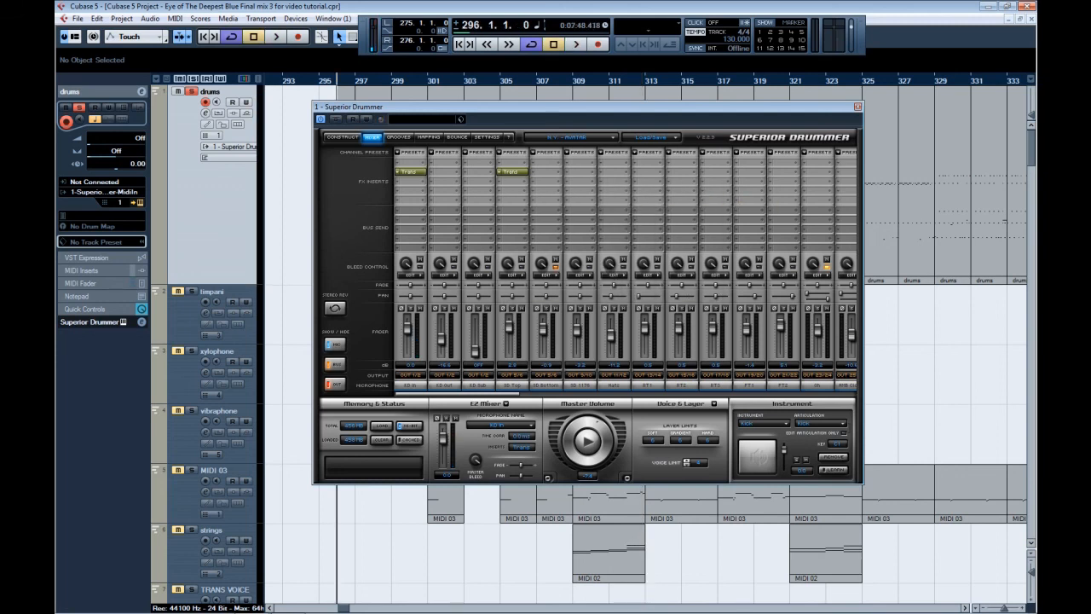
Close Superior Drummer, play the soloed drums from bar 296, and look at the kick output tracks under VST Instruments.
click(858, 106)
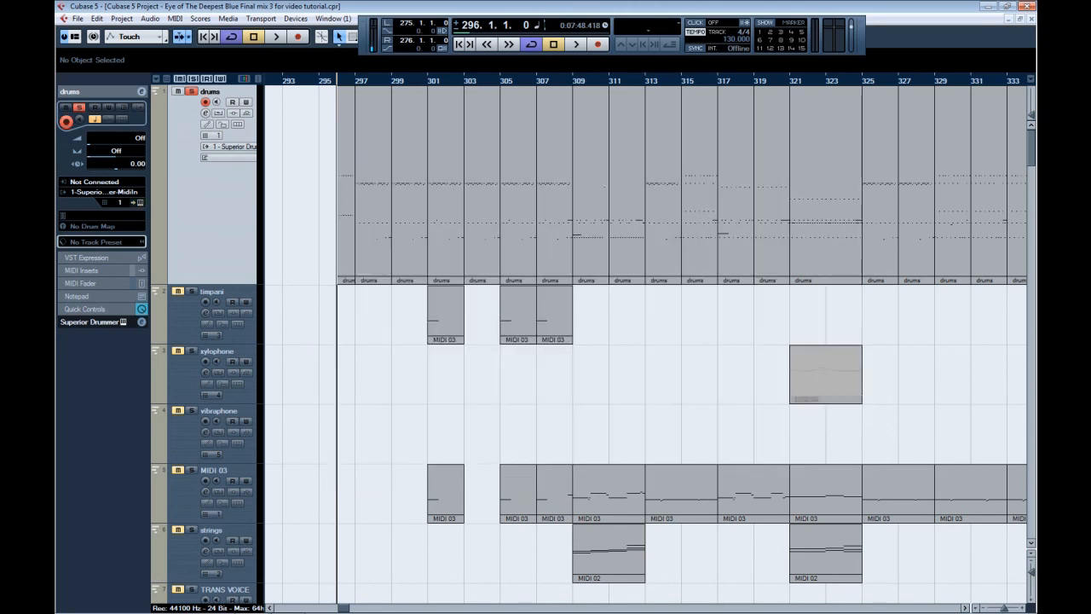
key(space)
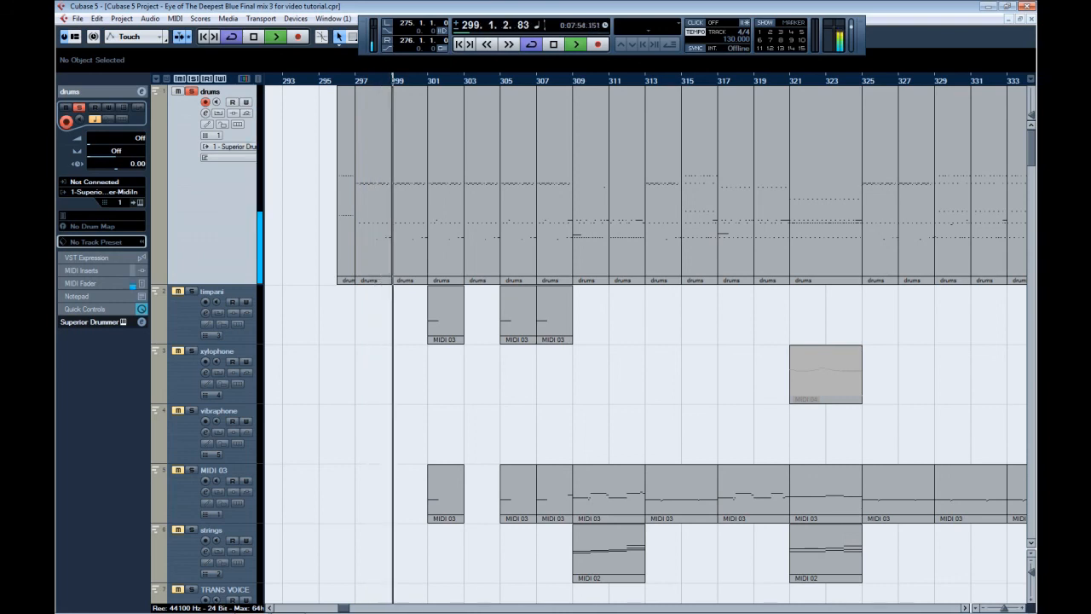
scroll(648, 340, down, 15)
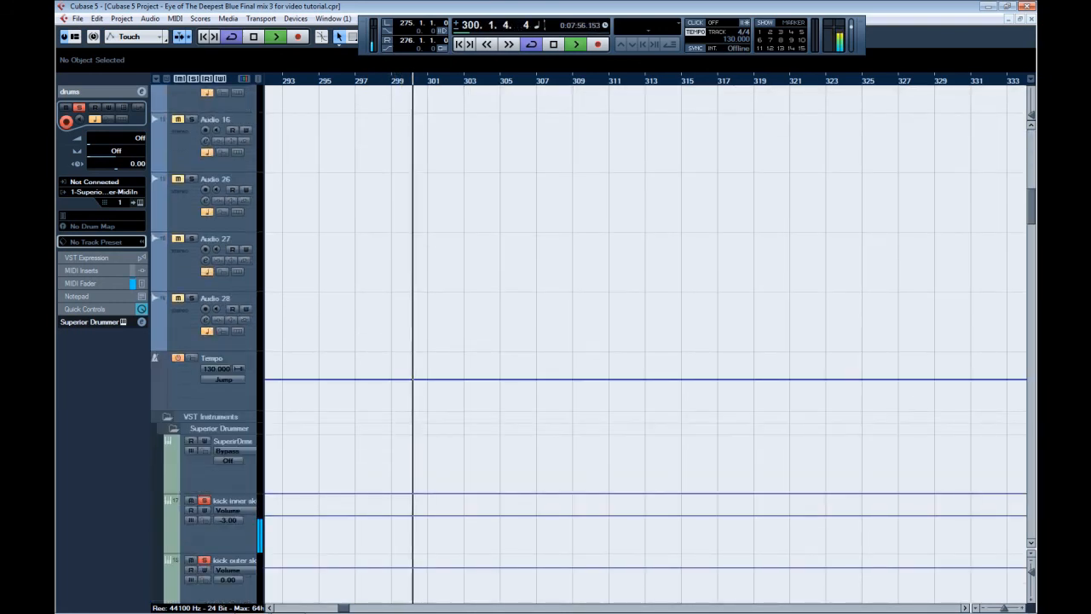